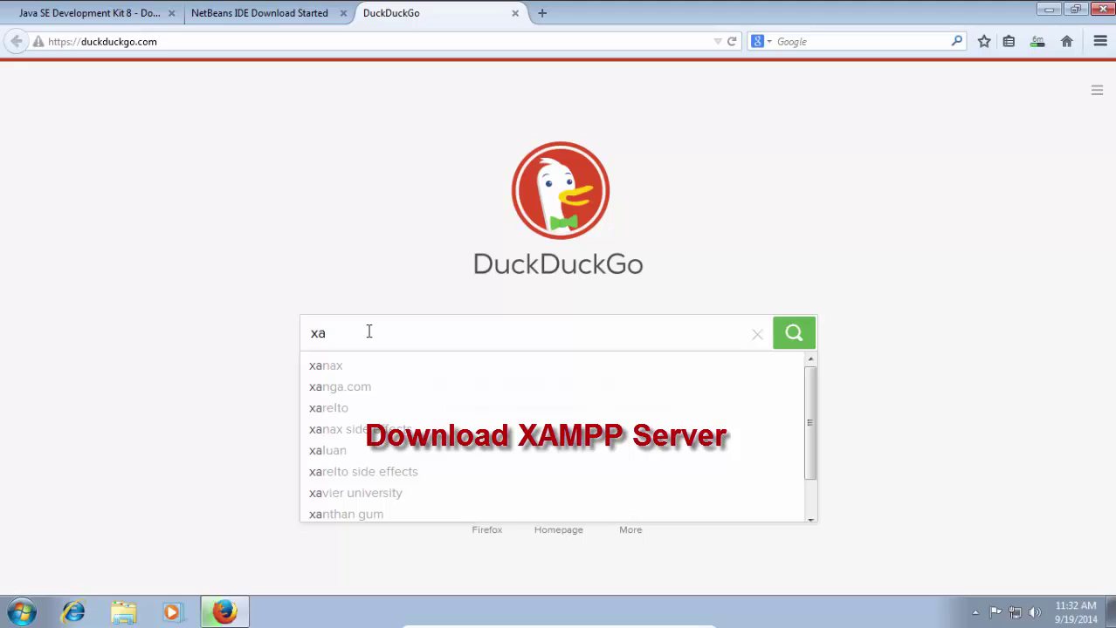
# Search DuckDuckGo for xampp and open the official XAMPP site from the results.
pyautogui.write('m')
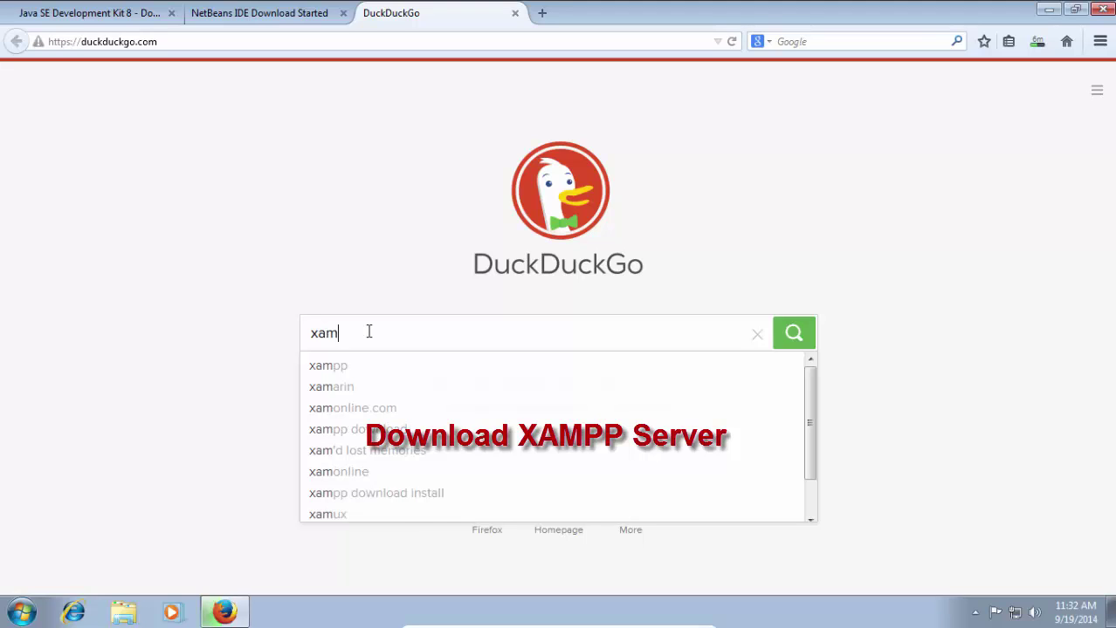
pyautogui.click(346, 370)
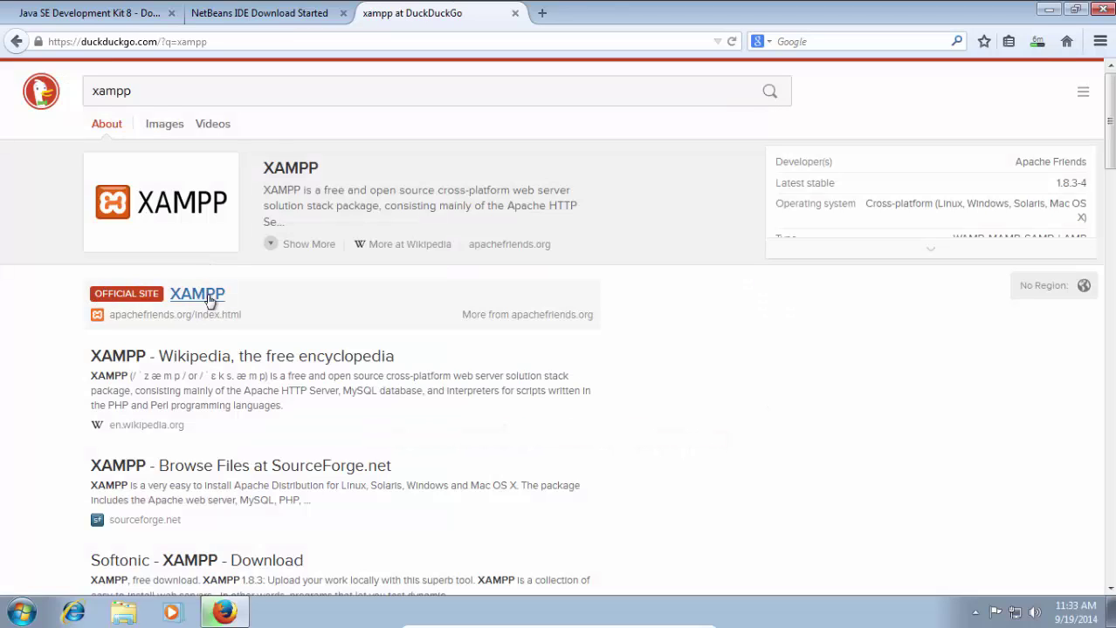
pyautogui.click(209, 298)
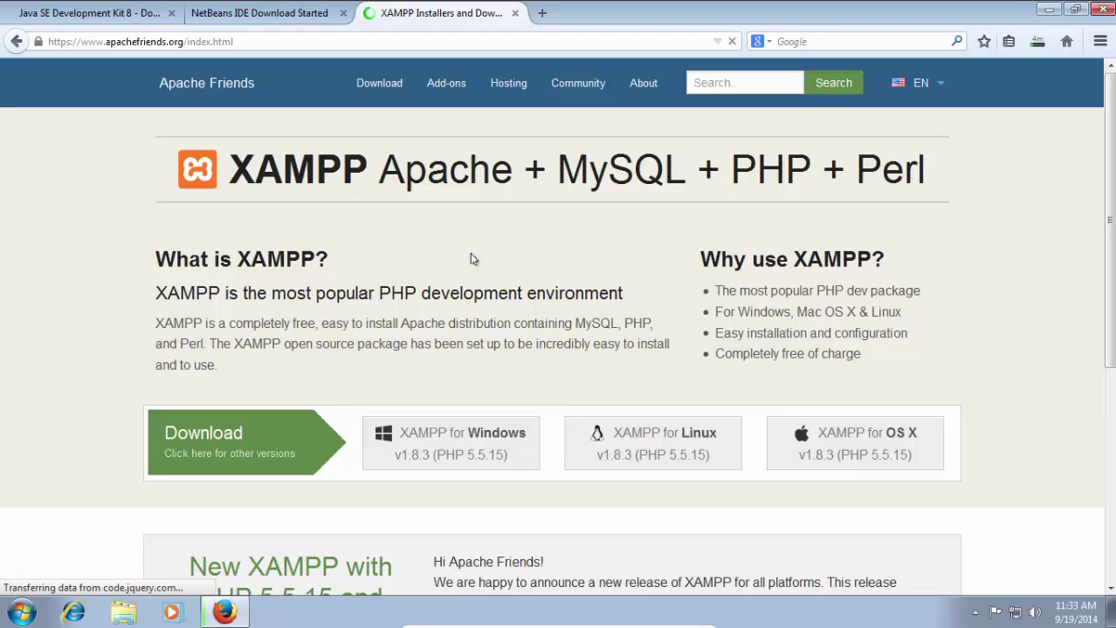
# Download the XAMPP for Windows v1.8.3 (PHP 5.5.15) installer to the Desktop and show the full list of downloads.
pyautogui.scroll(-4, 471, 254)
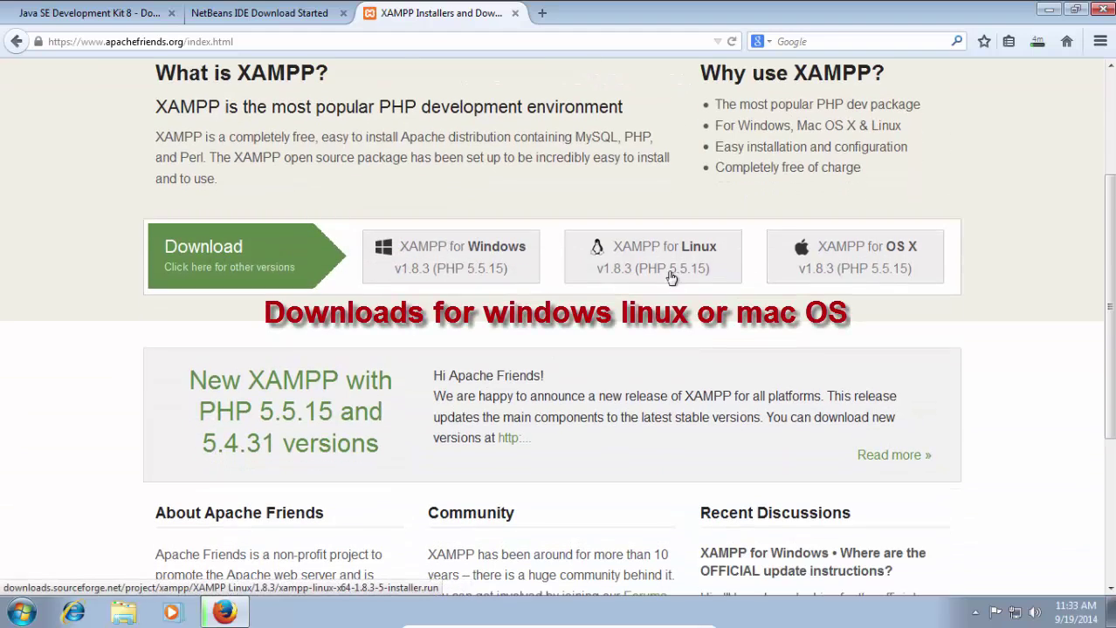
pyautogui.click(452, 263)
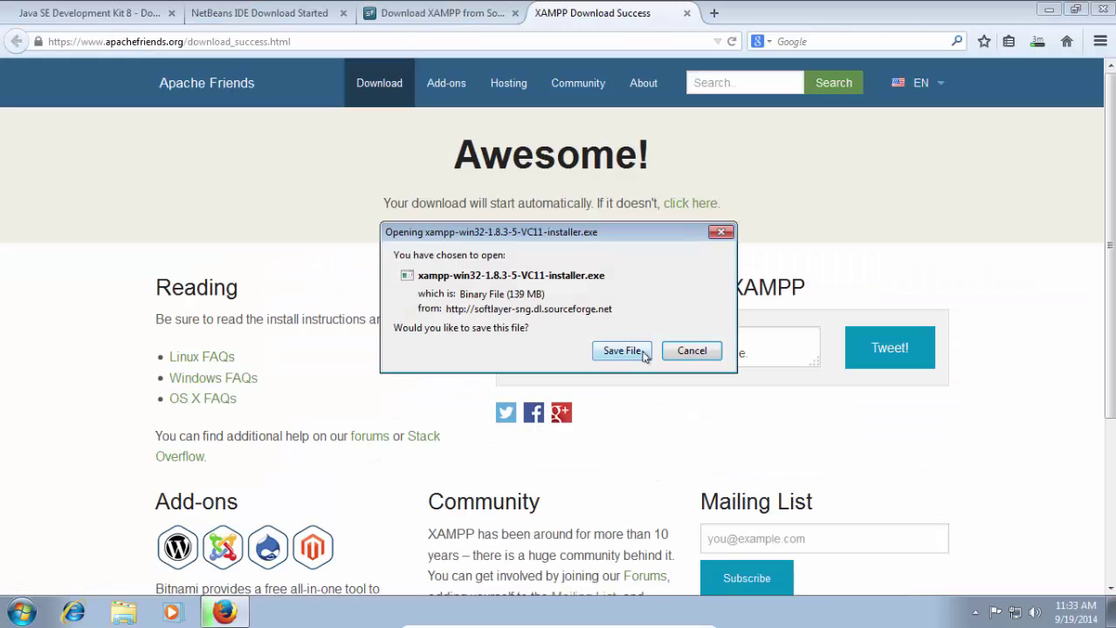
pyautogui.click(608, 351)
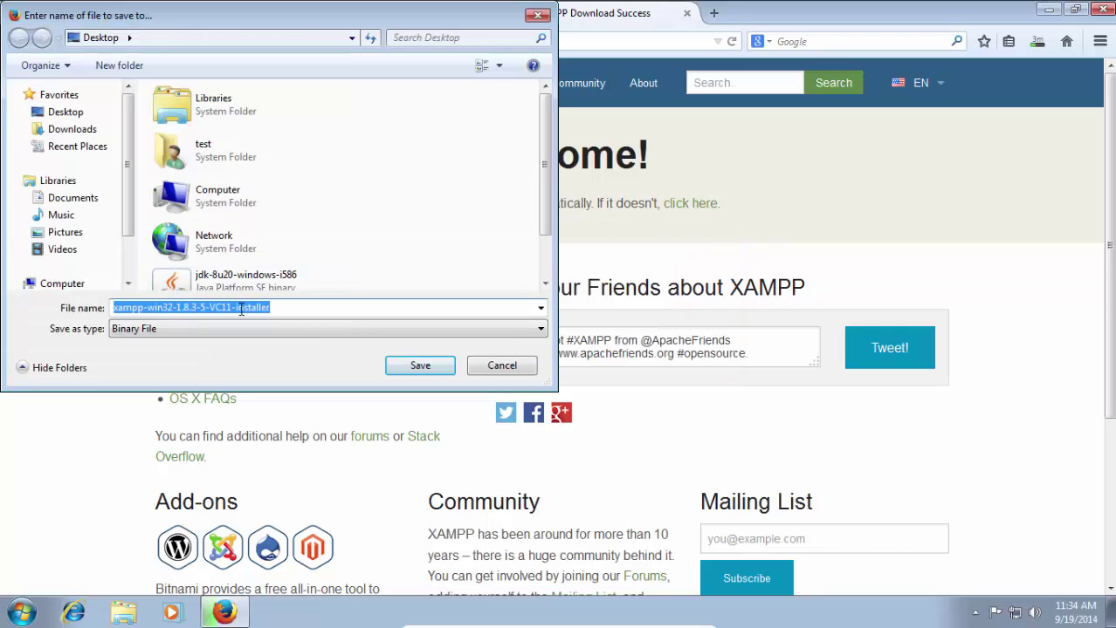
pyautogui.click(432, 368)
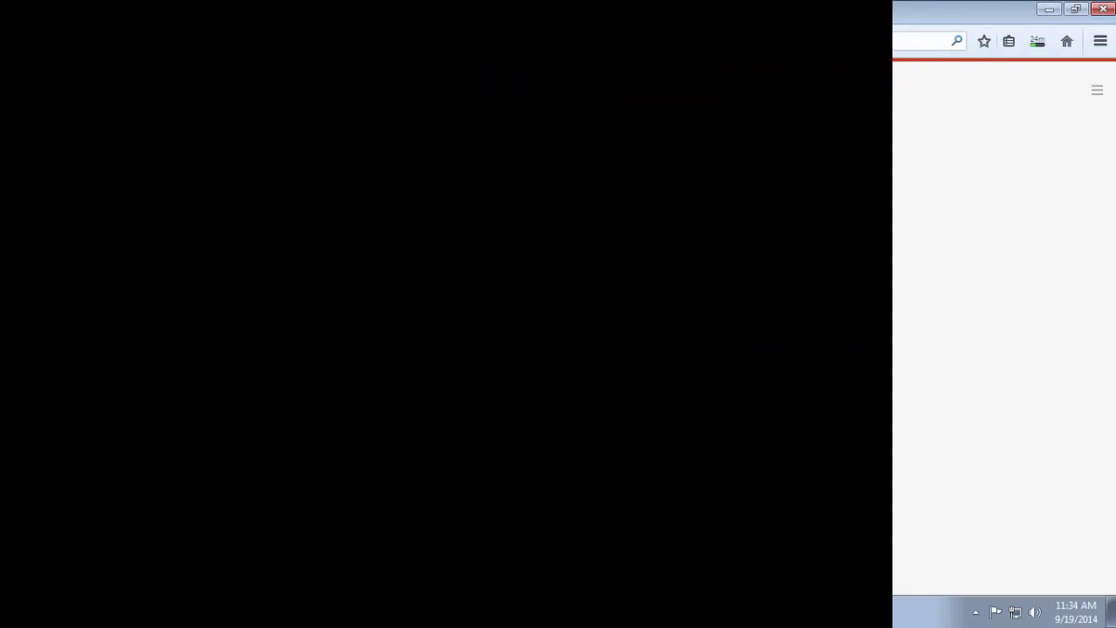
pyautogui.click(1036, 41)
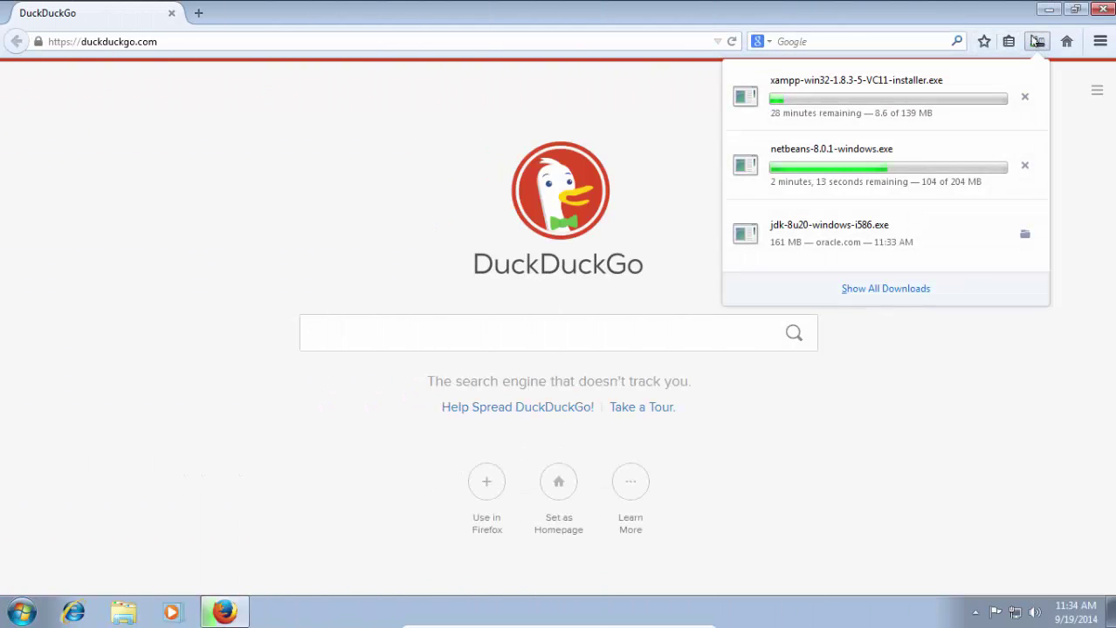
pyautogui.click(887, 290)
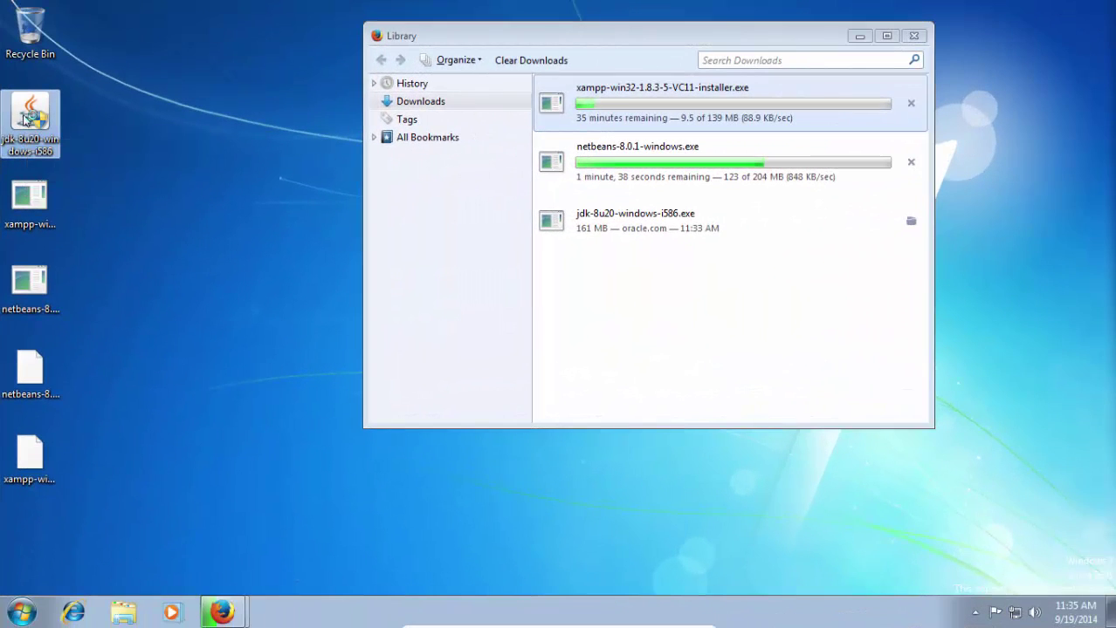
# Run the jdk-8u20-windows-i586 installer from the desktop, allow it to make changes, and install with the default features and folder.
pyautogui.doubleClick(29, 114)
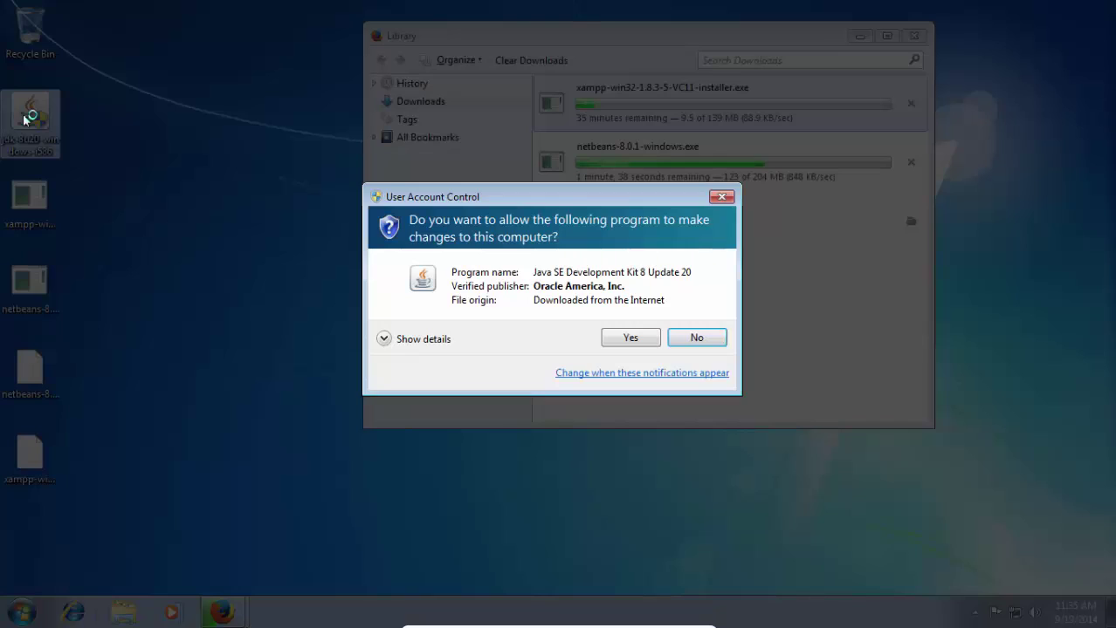
pyautogui.click(632, 338)
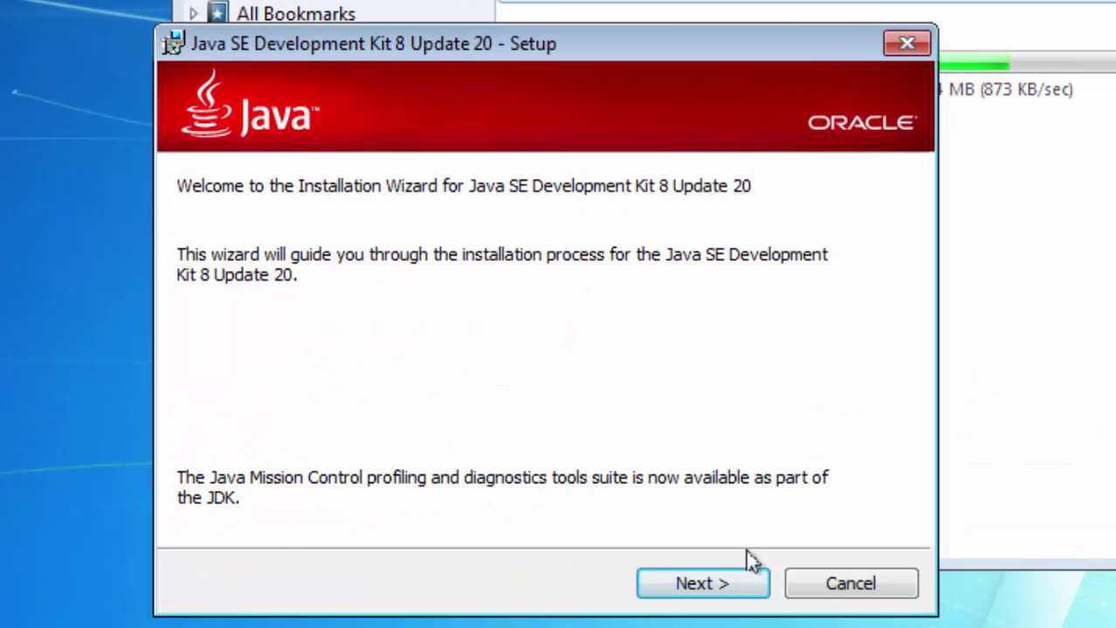
pyautogui.click(736, 588)
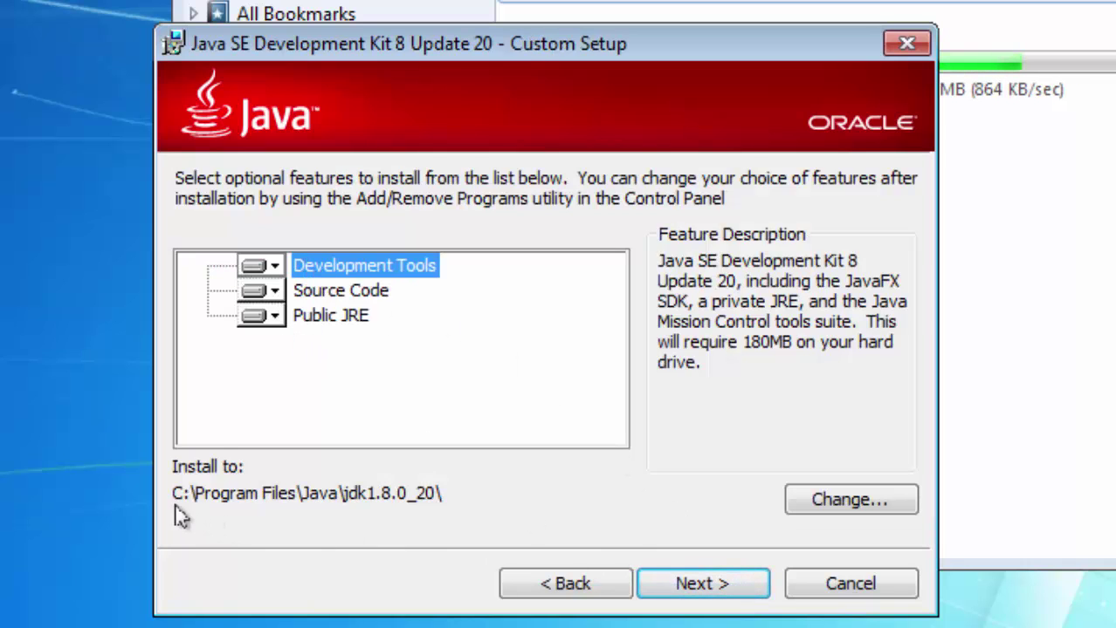
pyautogui.click(722, 596)
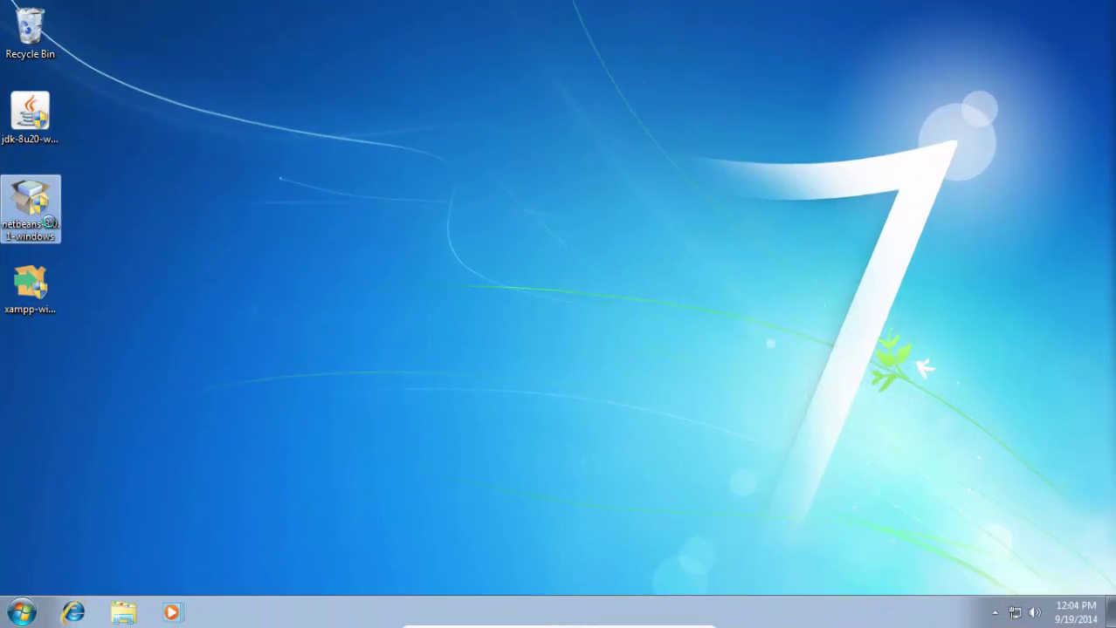
# Run the netbeans-8.0.1-windows installer from the desktop as administrator and allow it to make changes.
pyautogui.rightClick(30, 208)
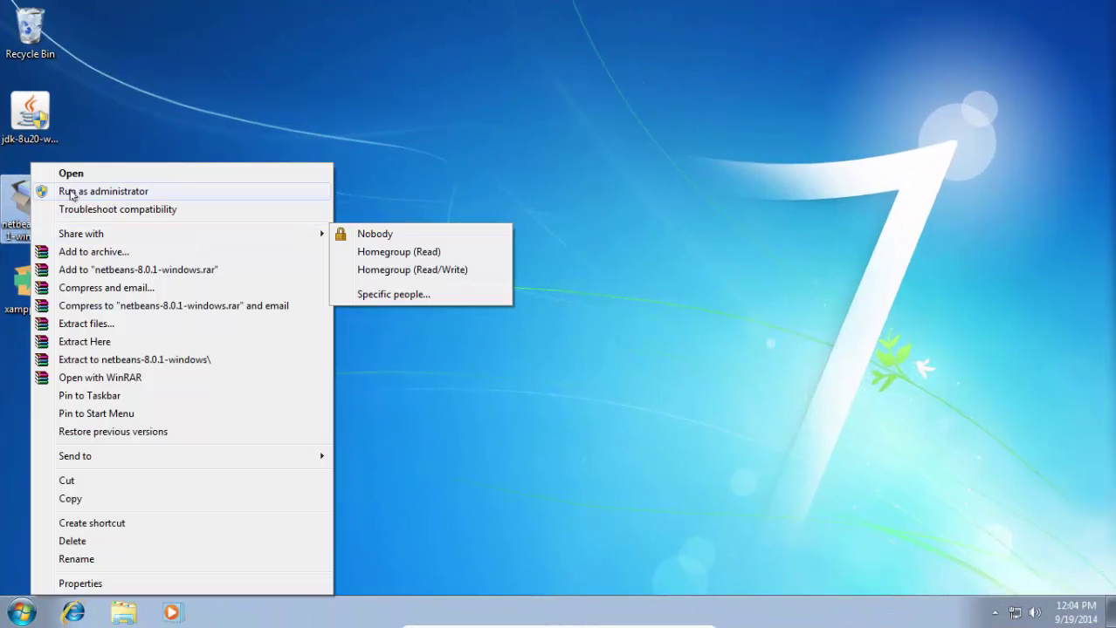
pyautogui.click(42, 188)
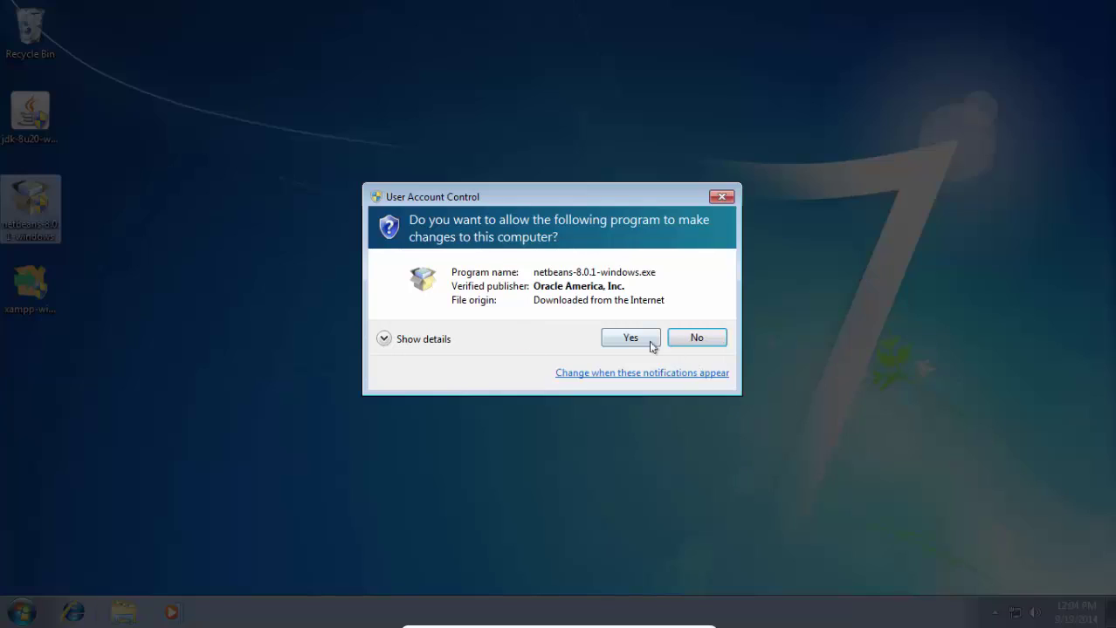
pyautogui.click(630, 338)
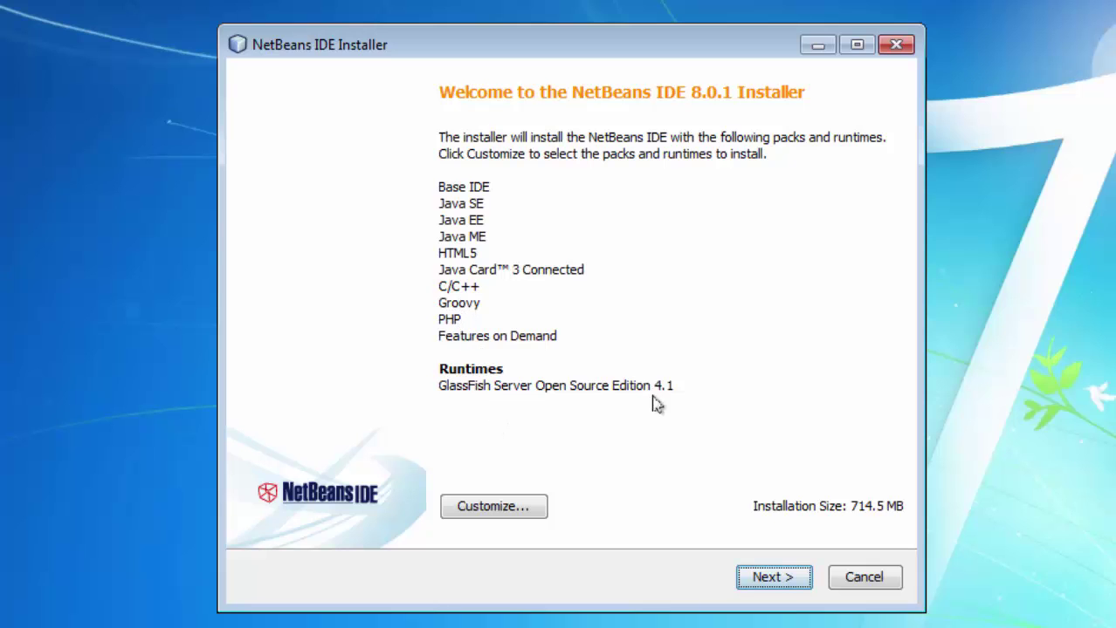
# Accept the NetBeans IDE license agreement and the JUnit license agreement, including the JUnit installation.
pyautogui.click(774, 578)
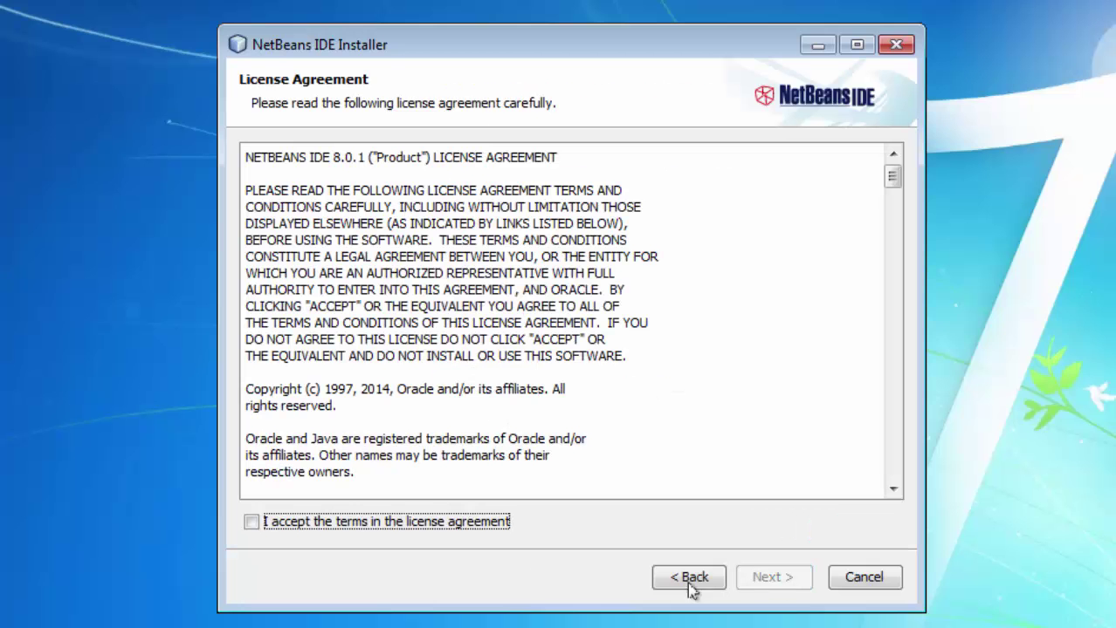
pyautogui.click(458, 522)
pyautogui.click(773, 578)
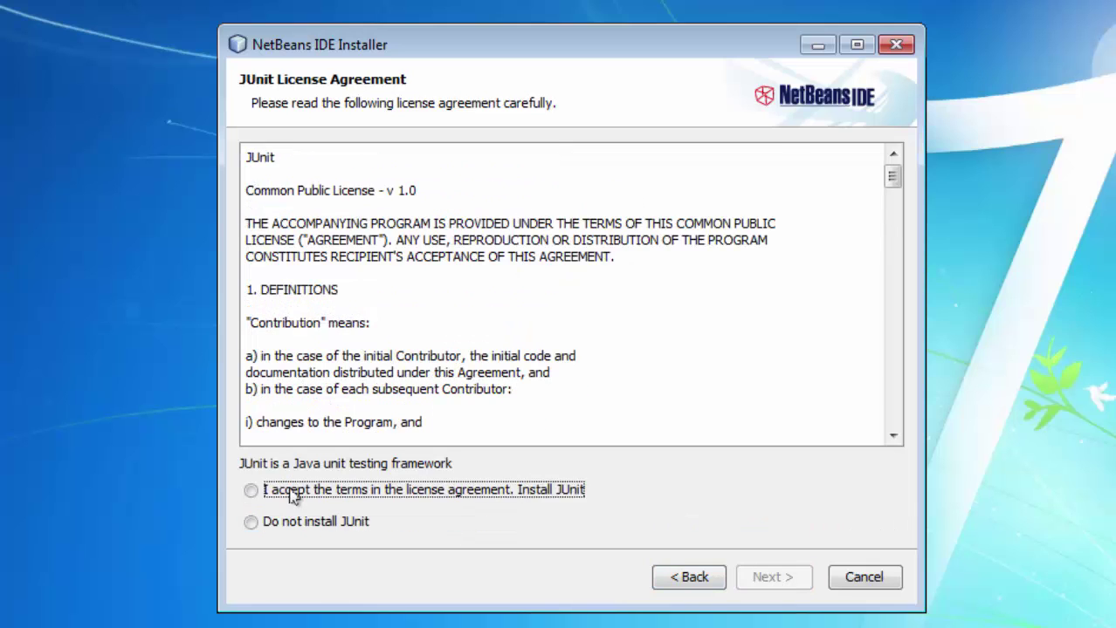
pyautogui.click(293, 494)
pyautogui.click(756, 590)
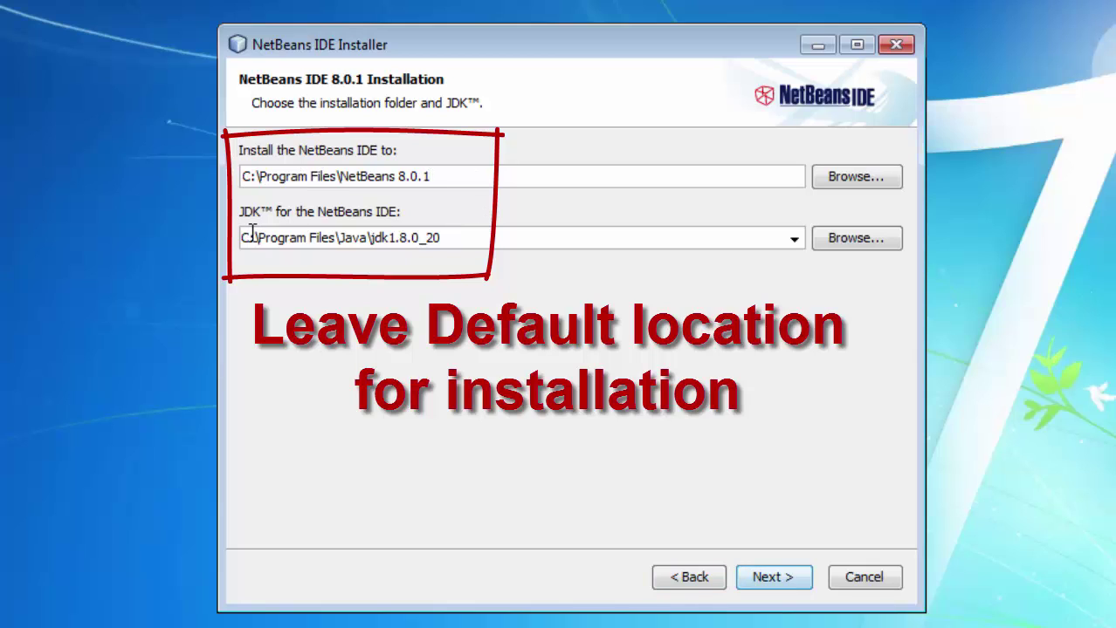
# Keep the default NetBeans and GlassFish installation folders and JDK, and start the installation with Check for Updates turned off.
pyautogui.click(764, 581)
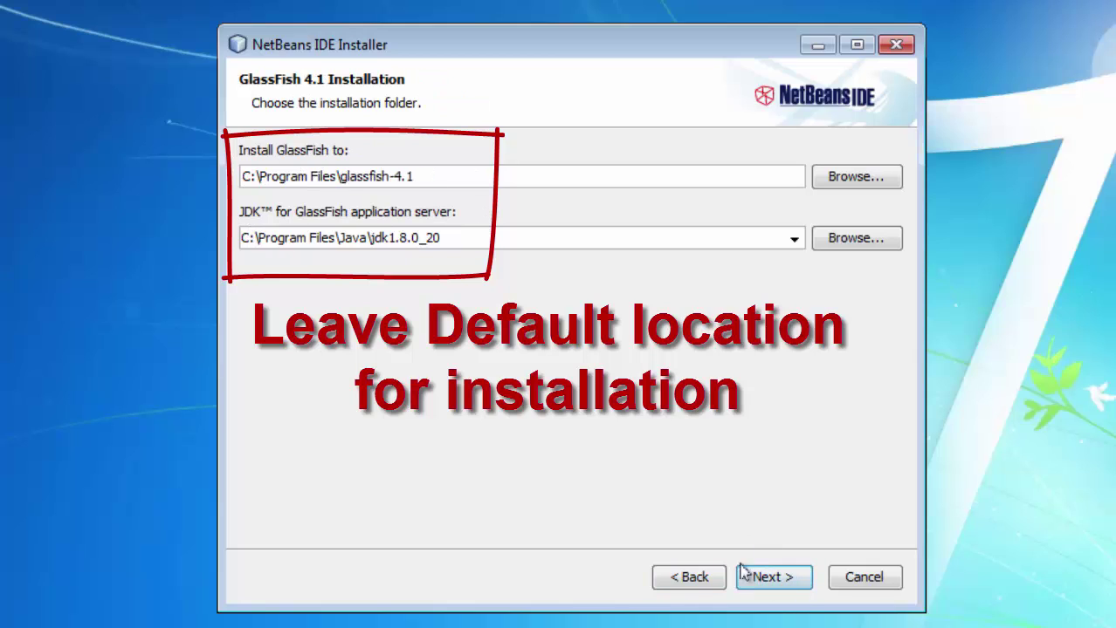
pyautogui.click(784, 582)
pyautogui.click(325, 316)
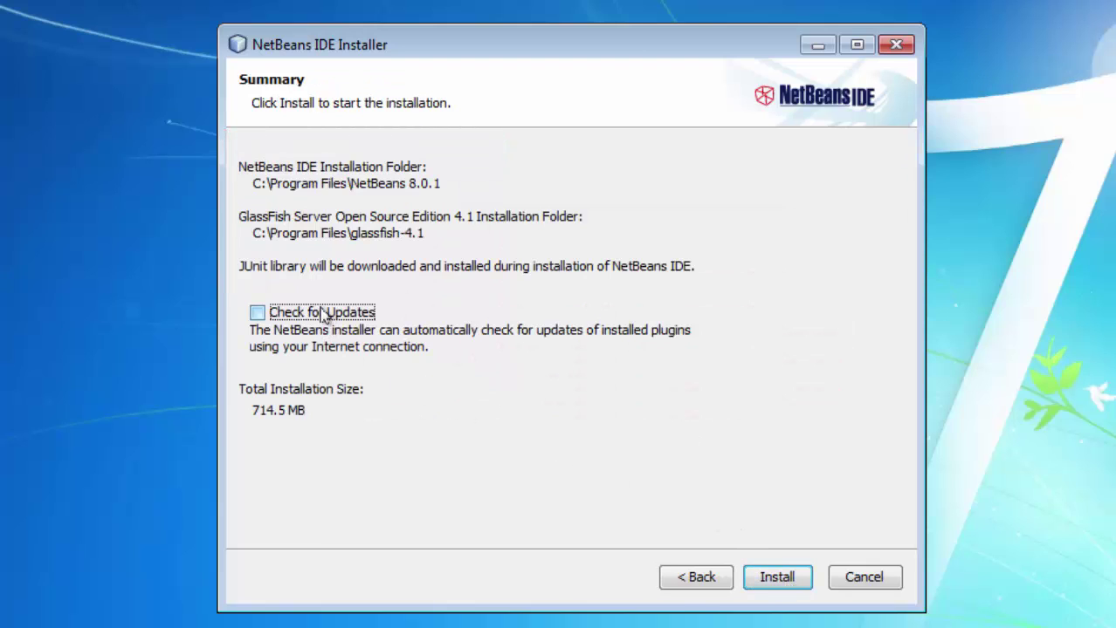
pyautogui.click(789, 585)
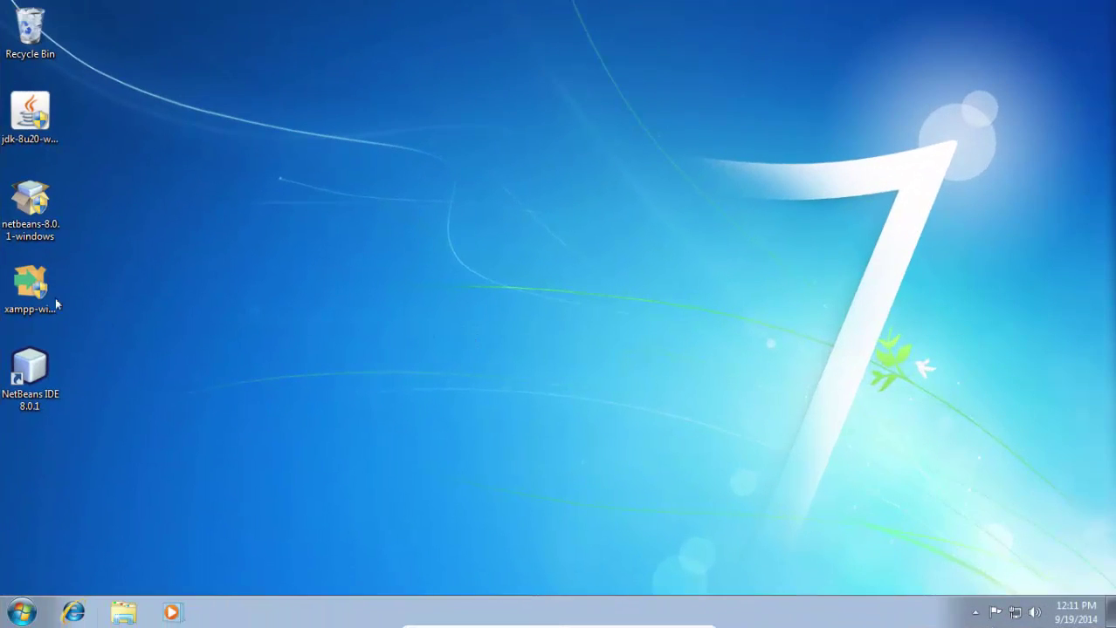
# Run the XAMPP installer from the desktop as administrator, dismiss the UAC warning, and proceed to the component selection.
pyautogui.click(52, 300)
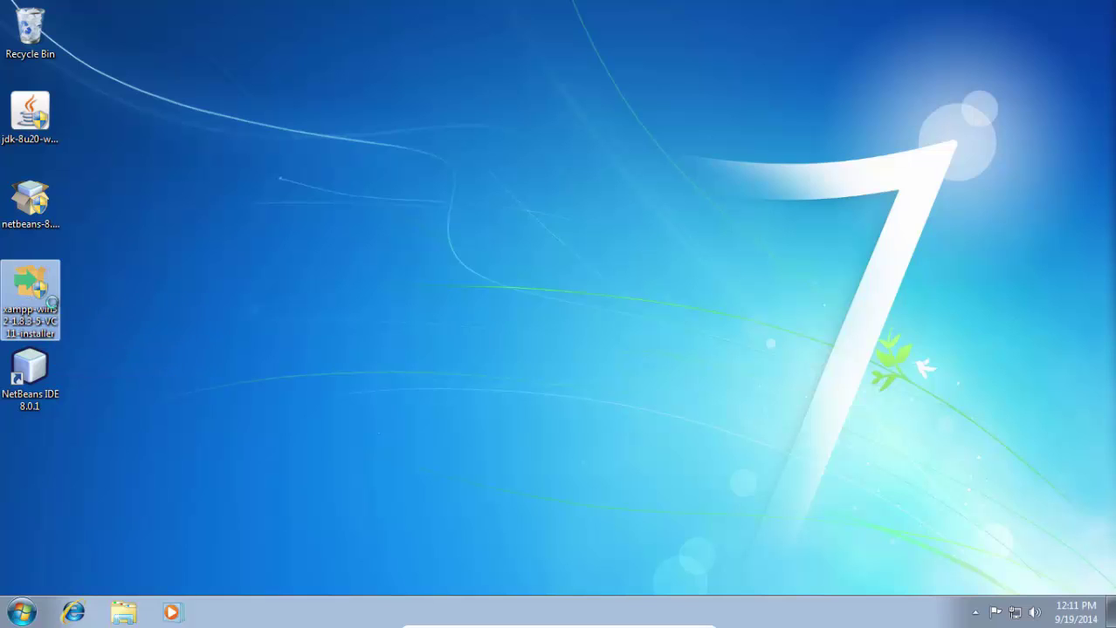
pyautogui.rightClick(53, 309)
pyautogui.click(104, 301)
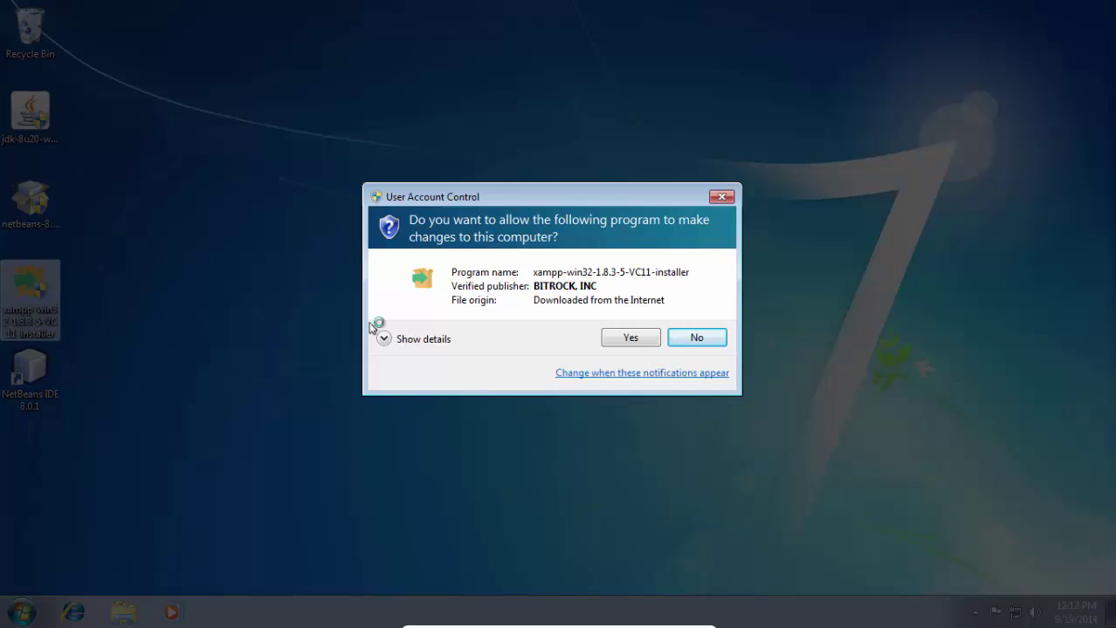
pyautogui.click(634, 338)
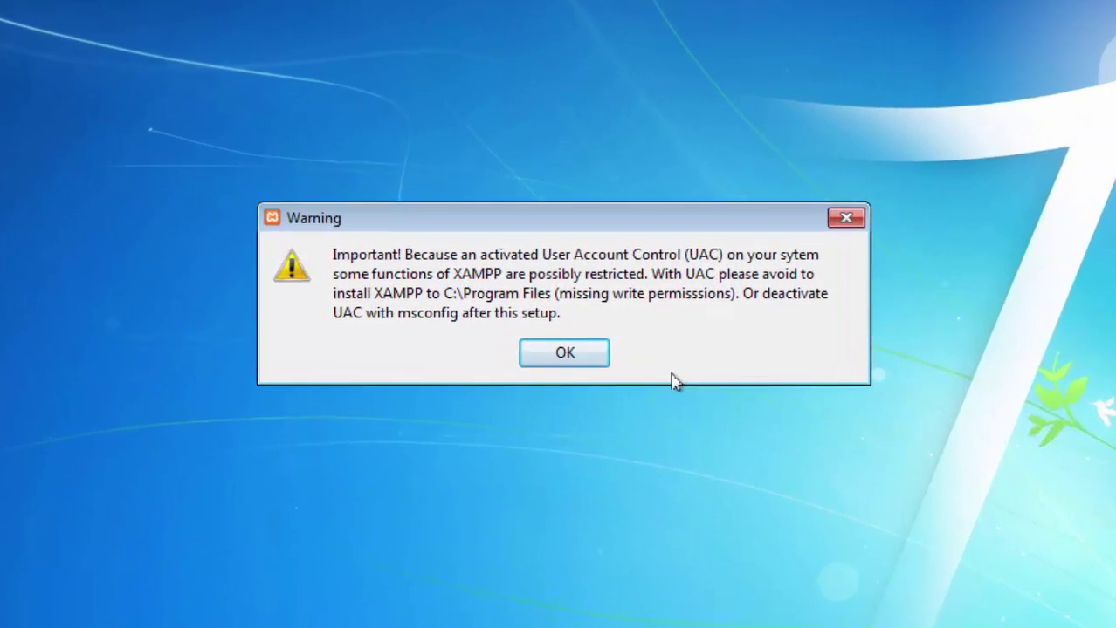
pyautogui.click(601, 365)
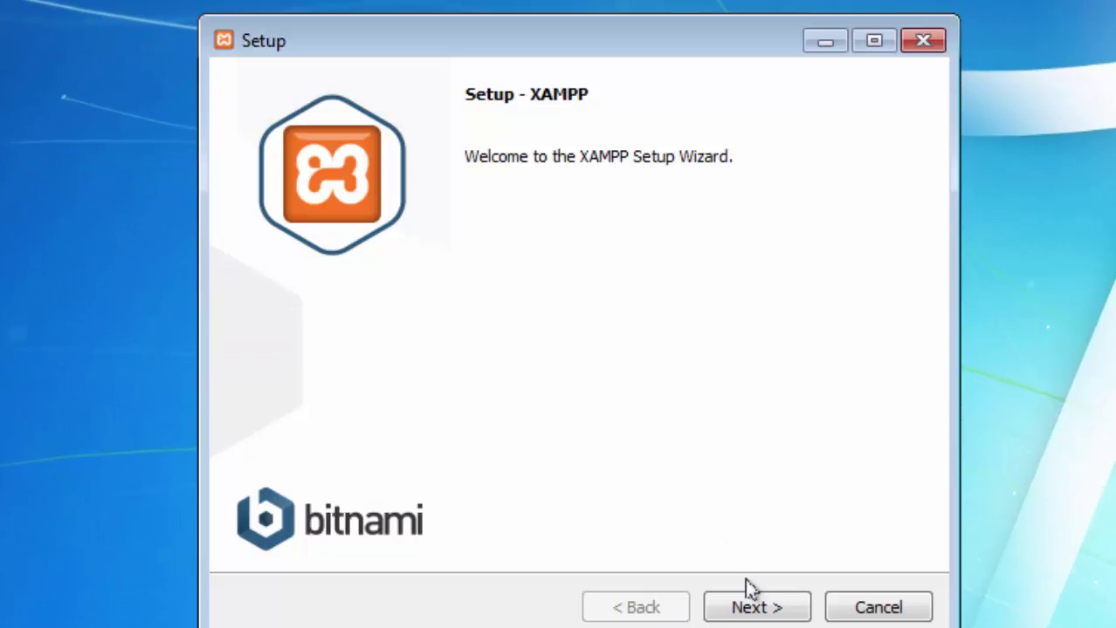
pyautogui.click(757, 608)
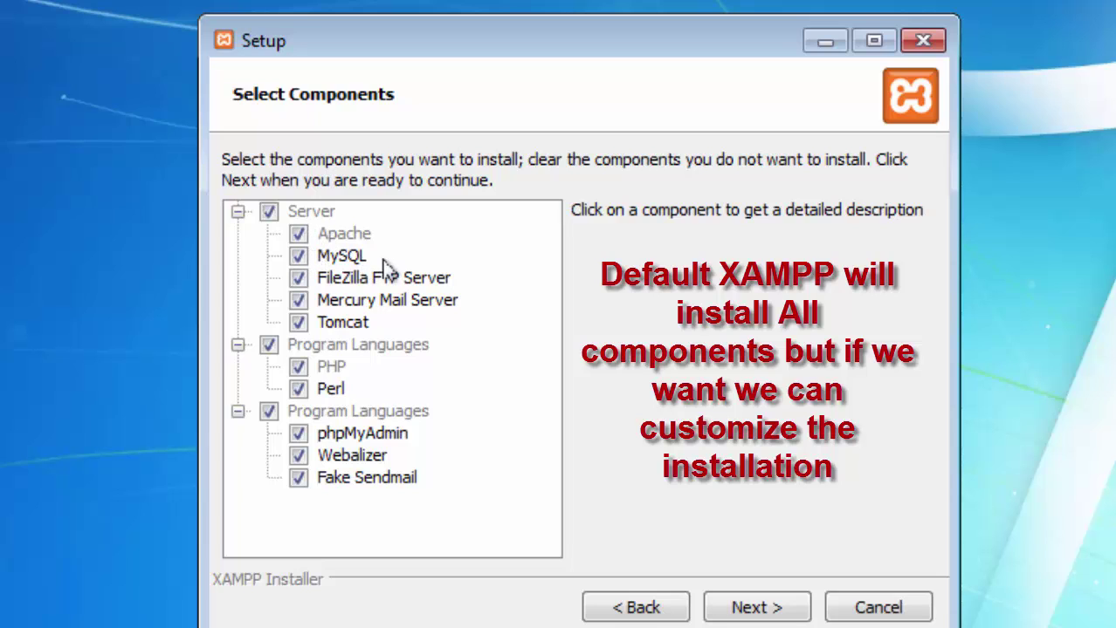
# Exclude FileZilla FTP Server, Mercury Mail Server, Tomcat, Perl, Webalizer and Fake Sendmail from the XAMPP components.
pyautogui.click(299, 280)
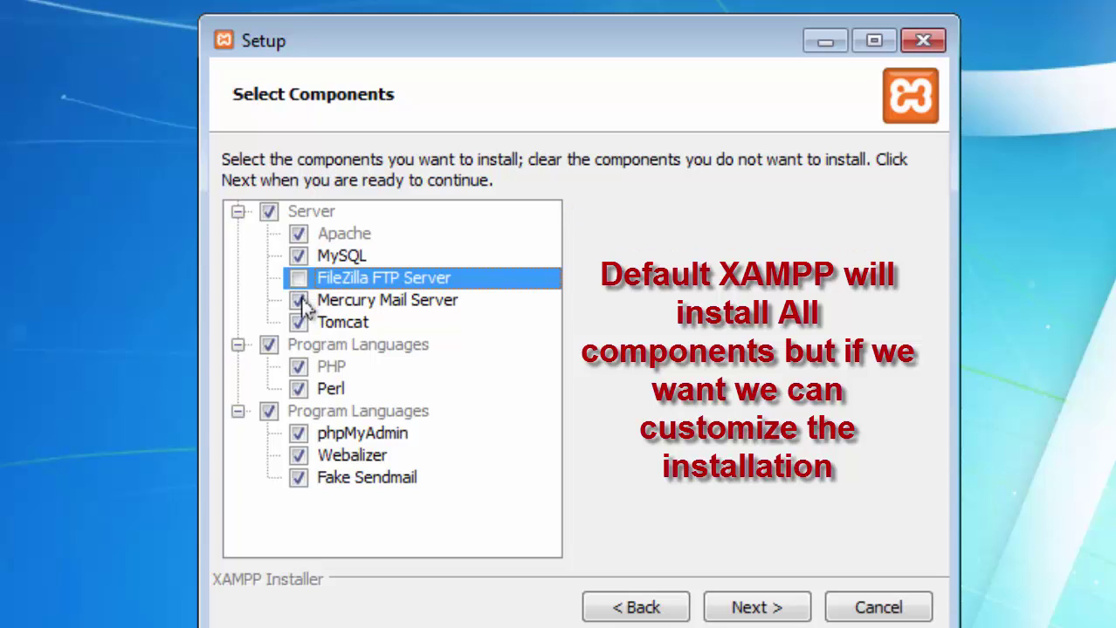
pyautogui.click(298, 300)
pyautogui.click(299, 322)
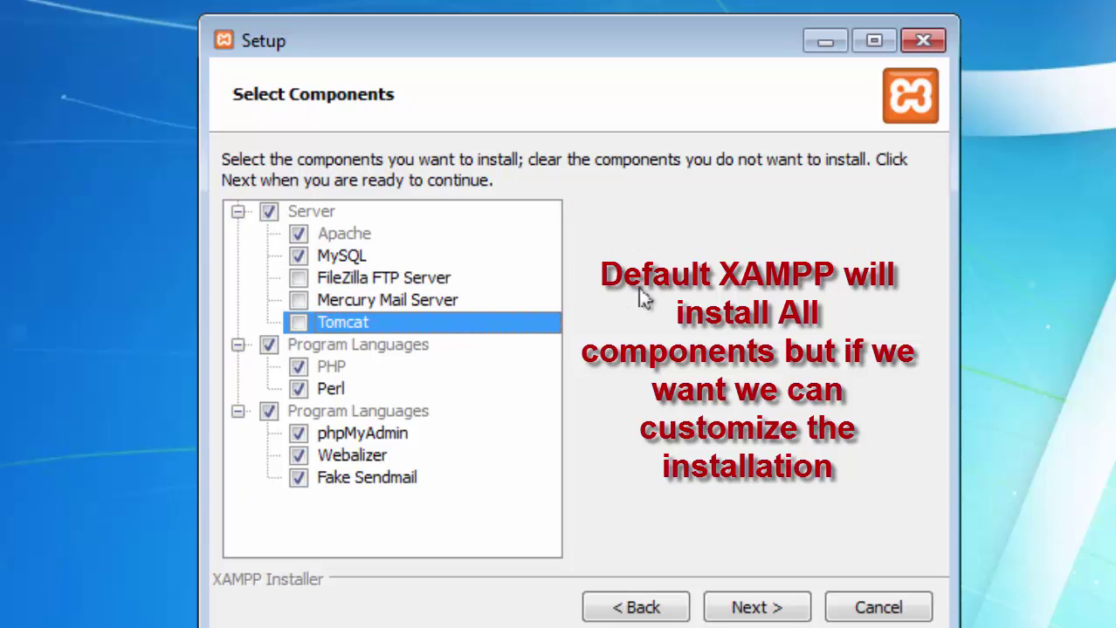
pyautogui.click(299, 390)
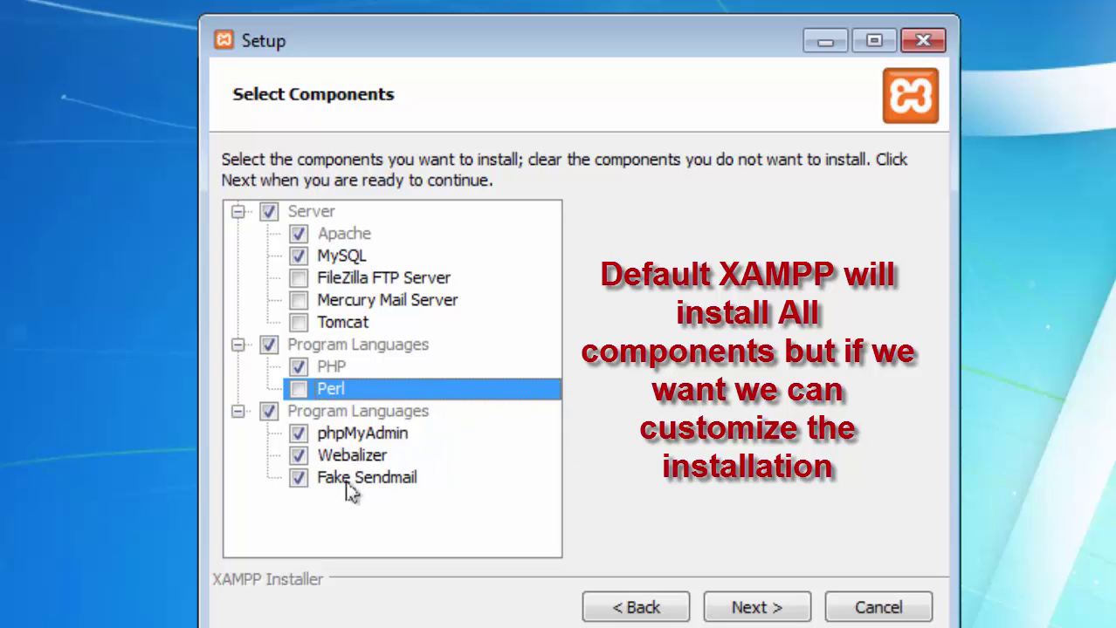
pyautogui.click(299, 478)
pyautogui.click(298, 457)
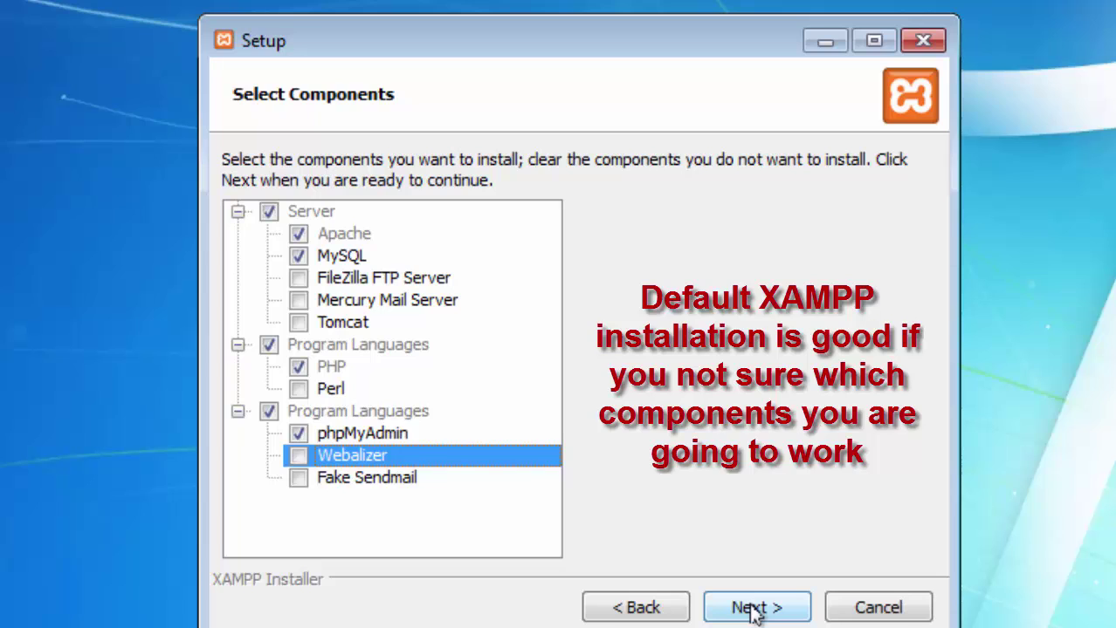
# Include FileZilla FTP Server, Mercury Mail Server, Tomcat, Perl, Webalizer and Fake Sendmail in the XAMPP components again.
pyautogui.click(299, 277)
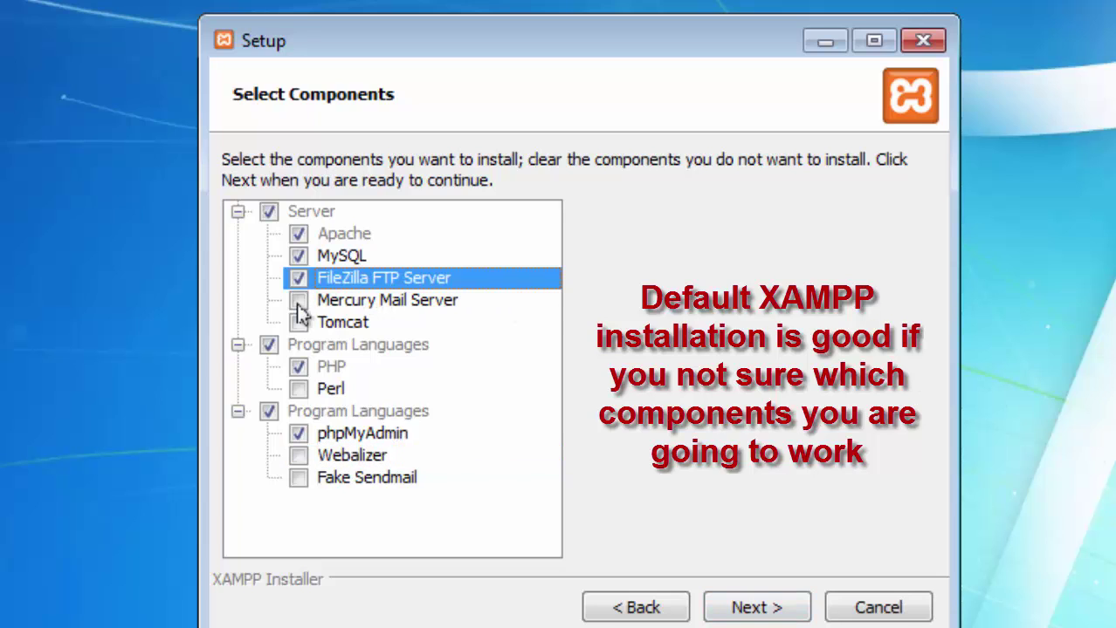
pyautogui.click(298, 301)
pyautogui.click(299, 322)
pyautogui.click(298, 388)
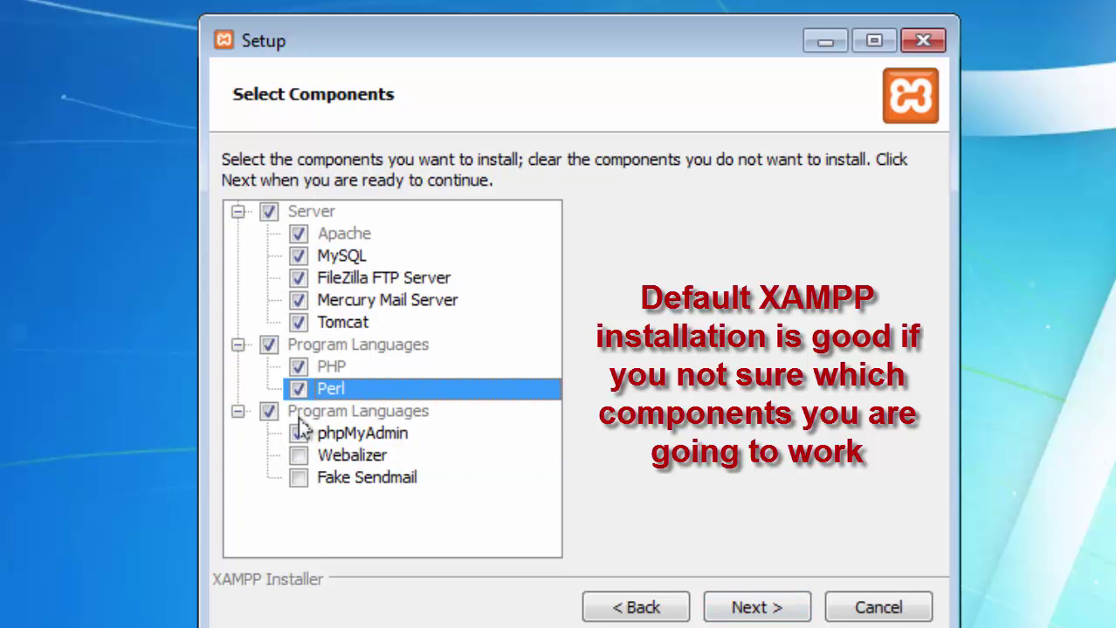
pyautogui.click(298, 456)
pyautogui.click(298, 477)
# Confirm the full XAMPP component selection and accept C:\xampp as the installation folder.
pyautogui.click(758, 604)
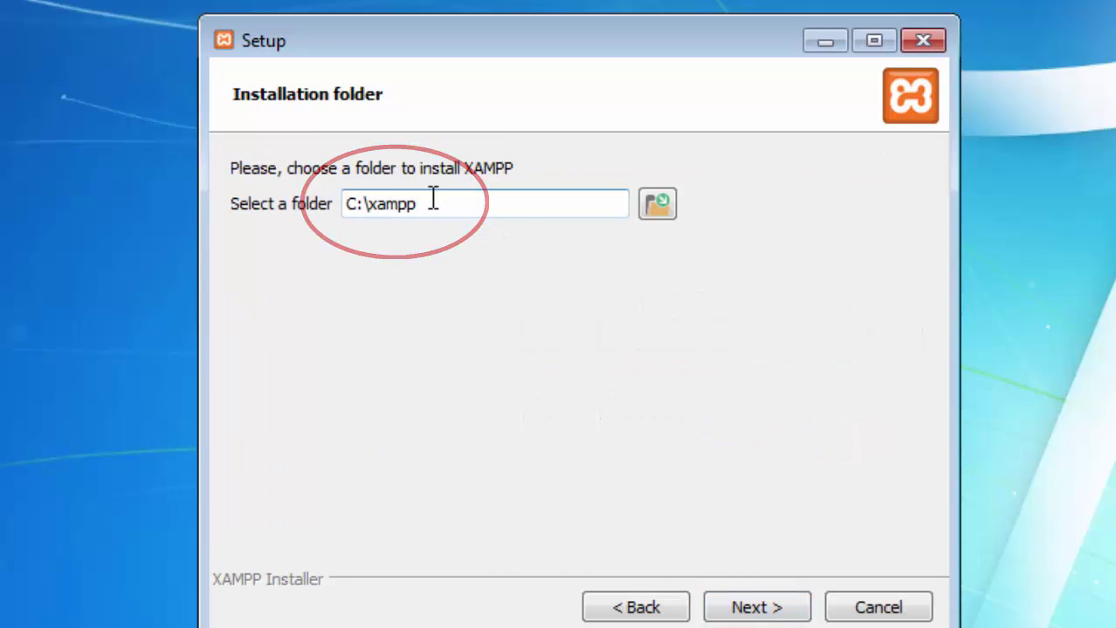
pyautogui.click(735, 614)
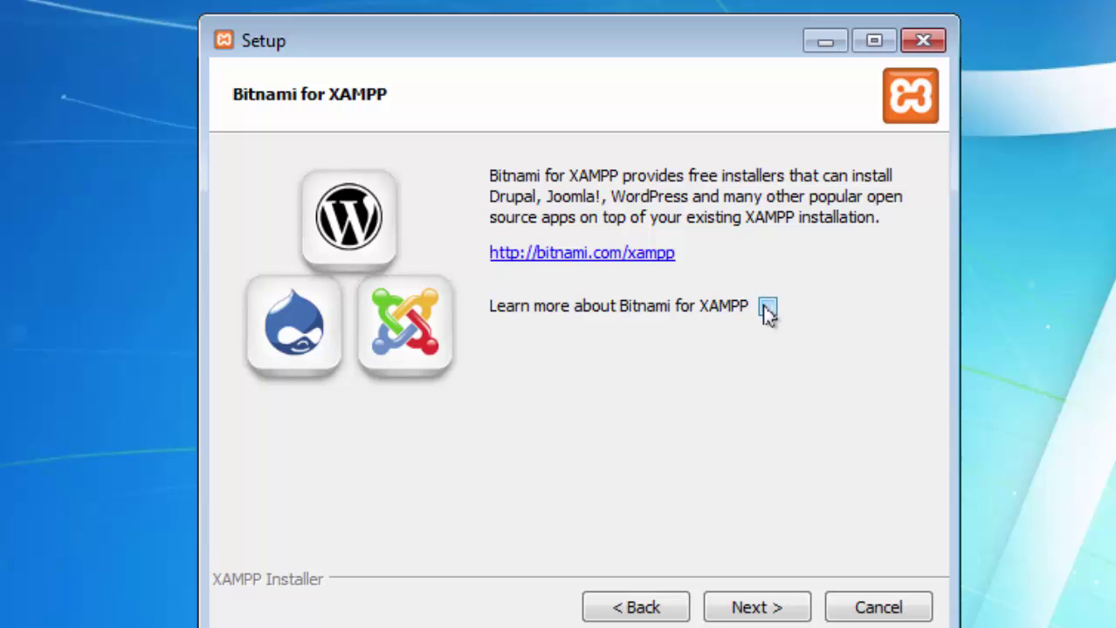
# Continue past the Bitnami for XAMPP page with its learn-more option off and start the XAMPP installation.
pyautogui.click(737, 609)
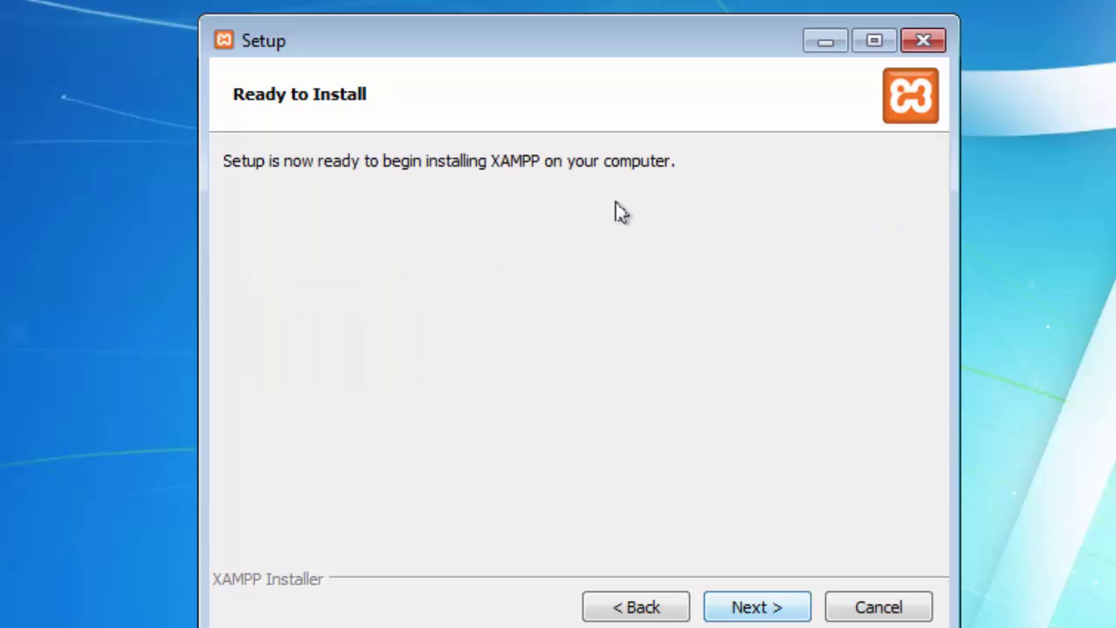
pyautogui.click(771, 611)
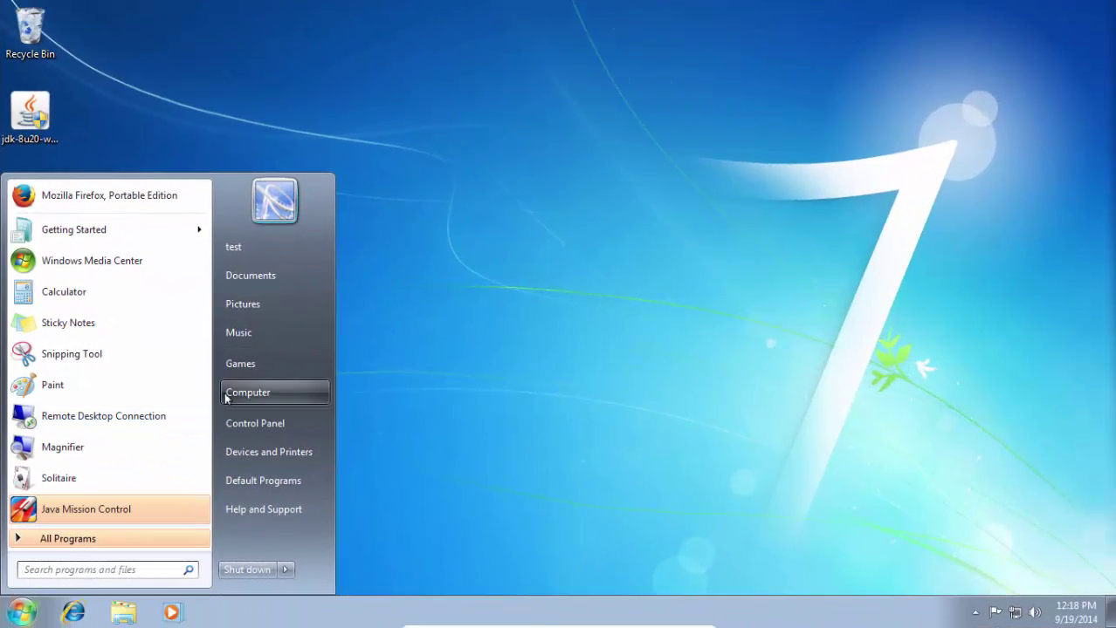
# Browse the computer's local disk to the folder C:\xampp\mysql\bin in Windows Explorer.
pyautogui.click(226, 398)
pyautogui.click(469, 191)
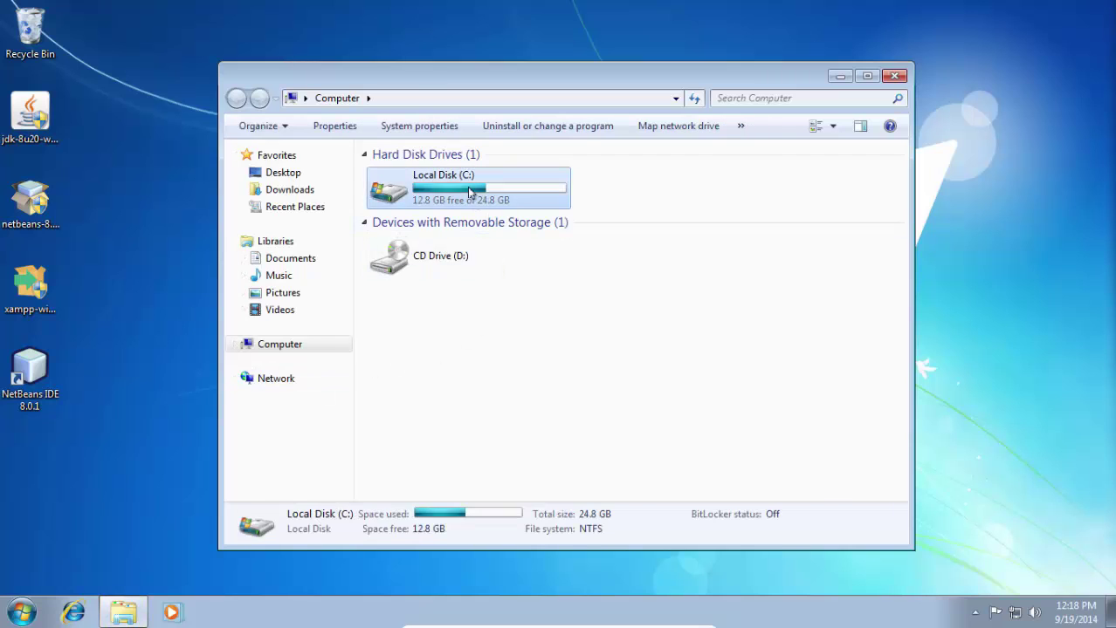
pyautogui.doubleClick(468, 191)
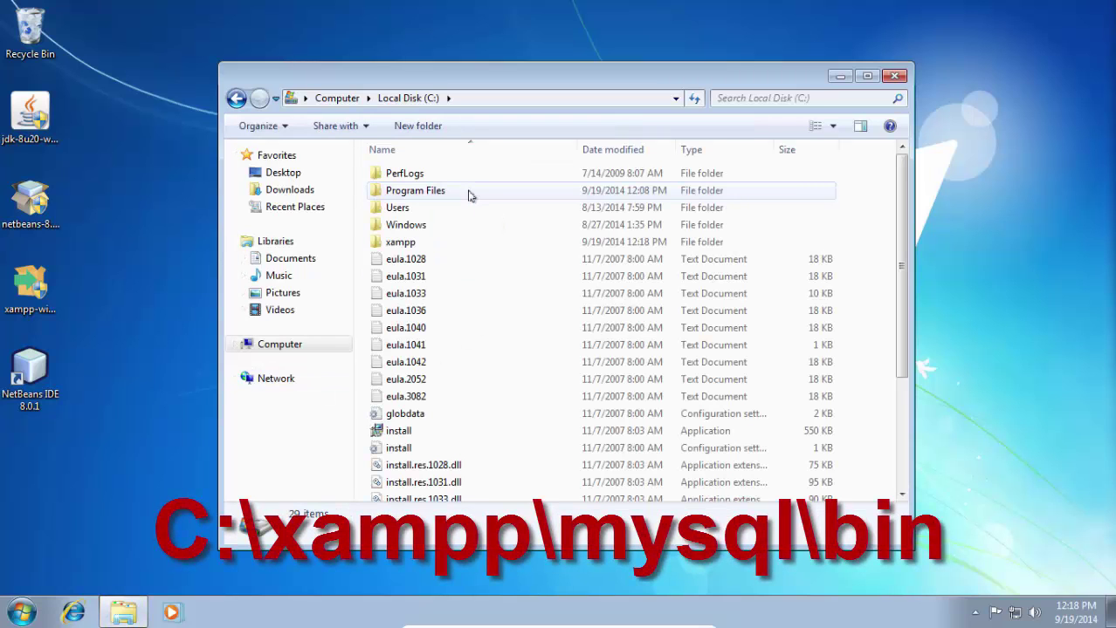
pyautogui.doubleClick(428, 242)
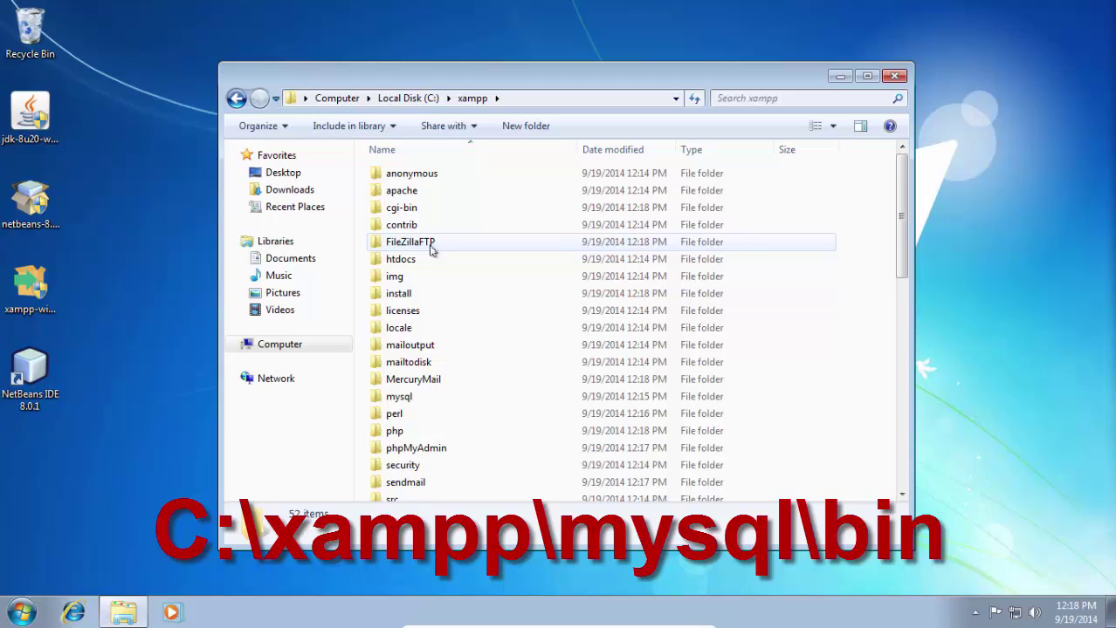
pyautogui.click(412, 404)
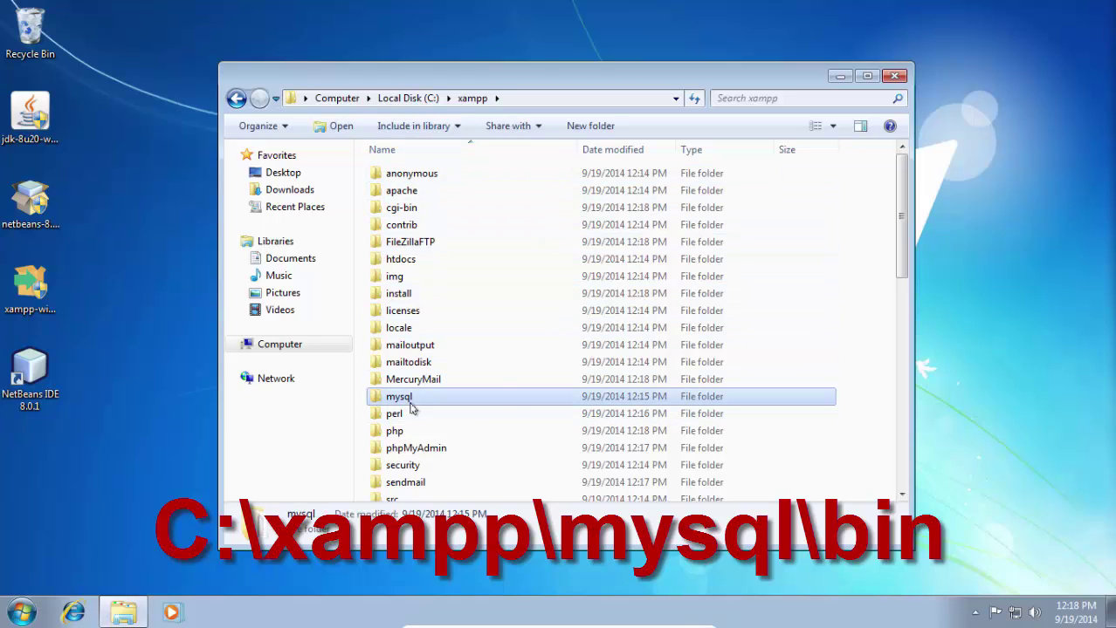
pyautogui.doubleClick(511, 396)
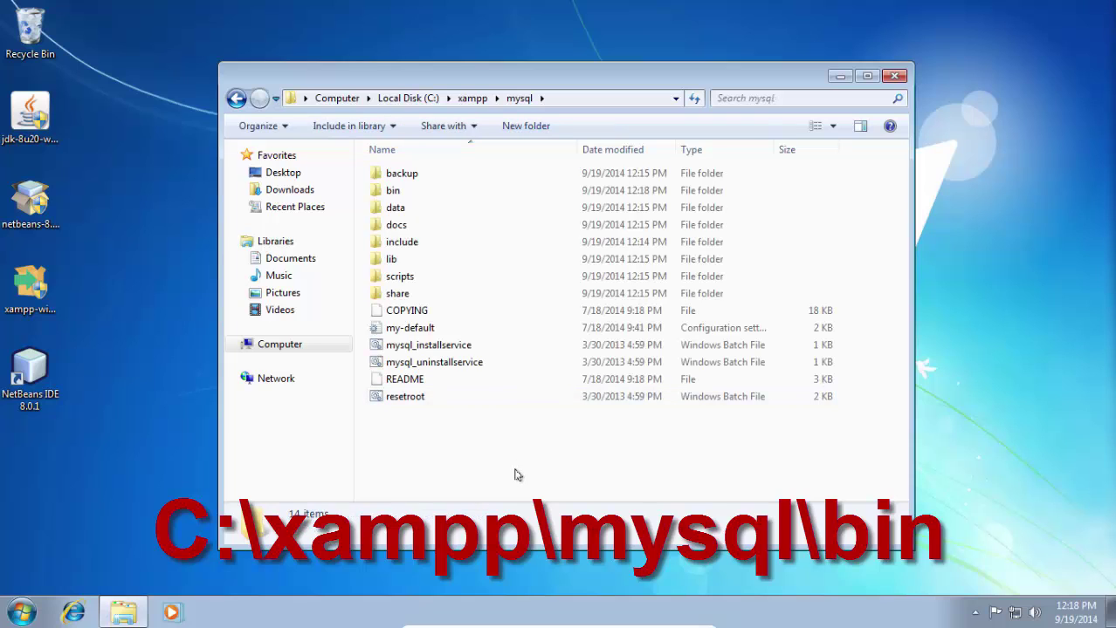
pyautogui.doubleClick(510, 194)
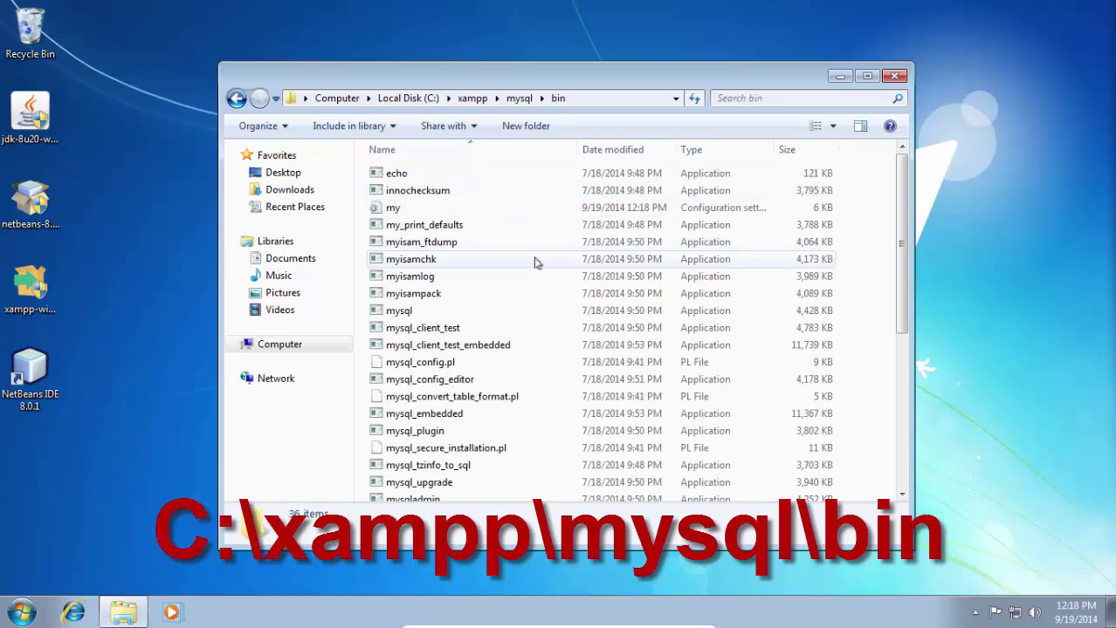
# Look through the MySQL bin folder's files and locate the mysqladmin application.
pyautogui.scroll(-4, 533, 260)
pyautogui.scroll(-2, 536, 262)
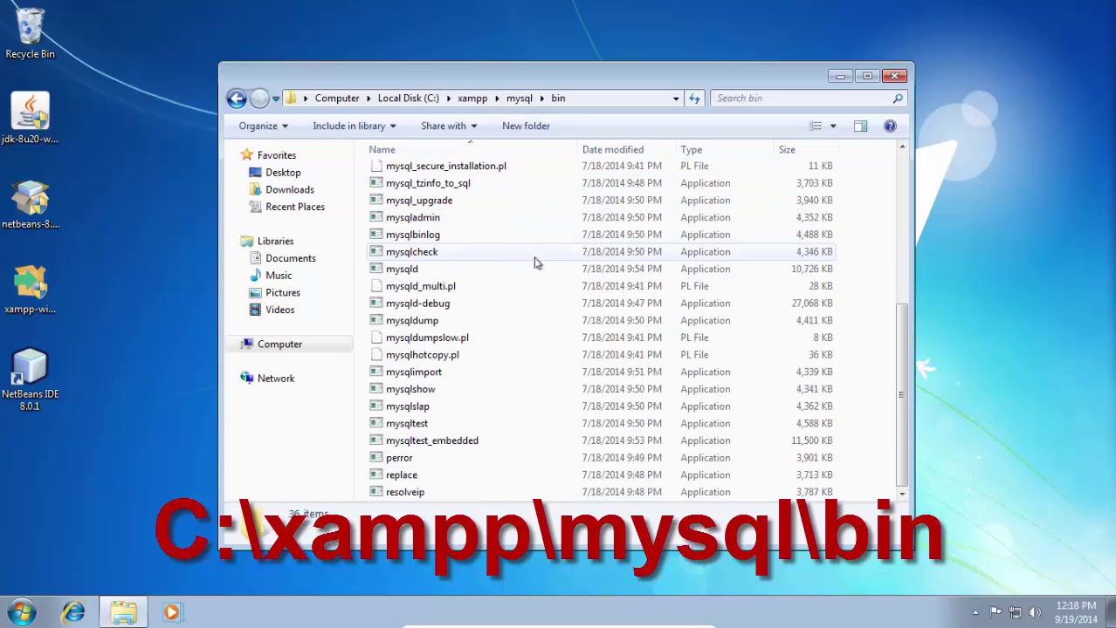
pyautogui.scroll(5, 536, 262)
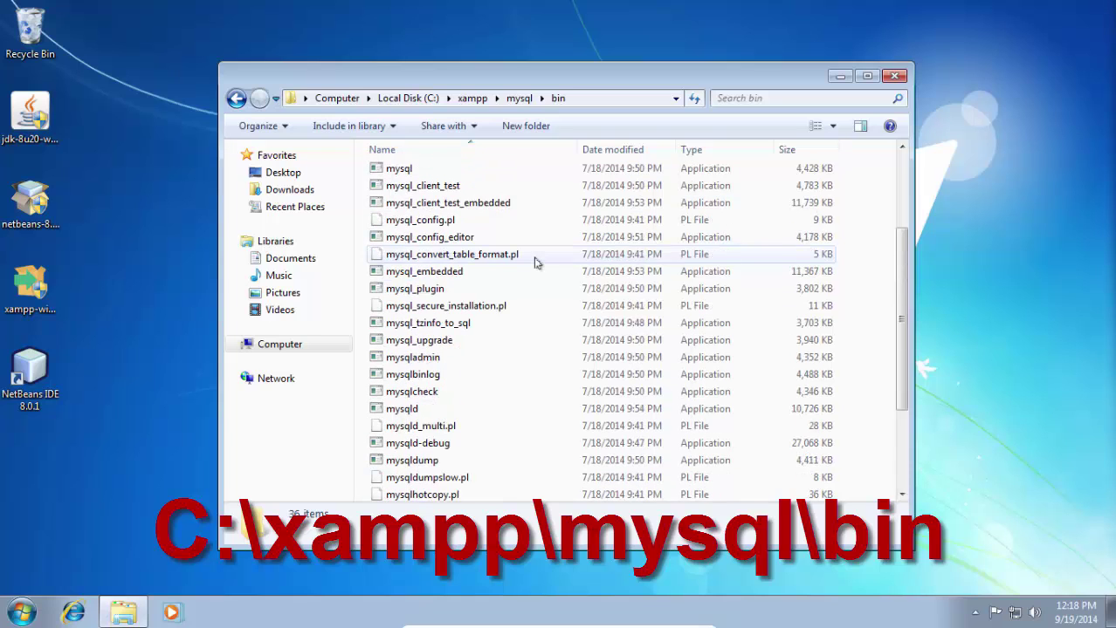
pyautogui.scroll(1, 535, 263)
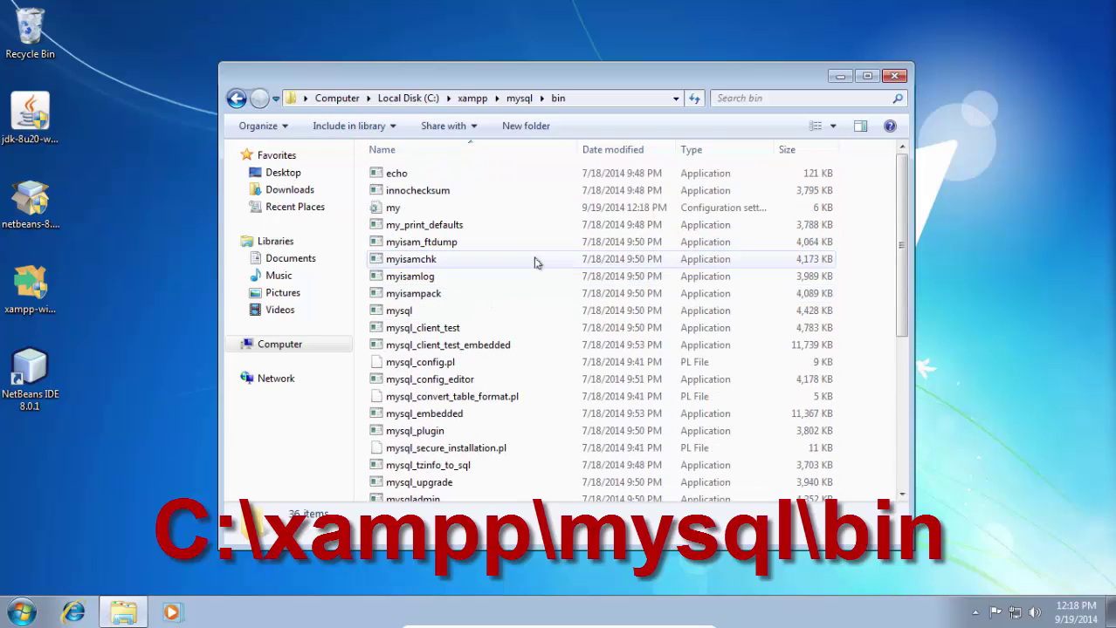
pyautogui.scroll(-4, 536, 263)
pyautogui.scroll(-2, 536, 262)
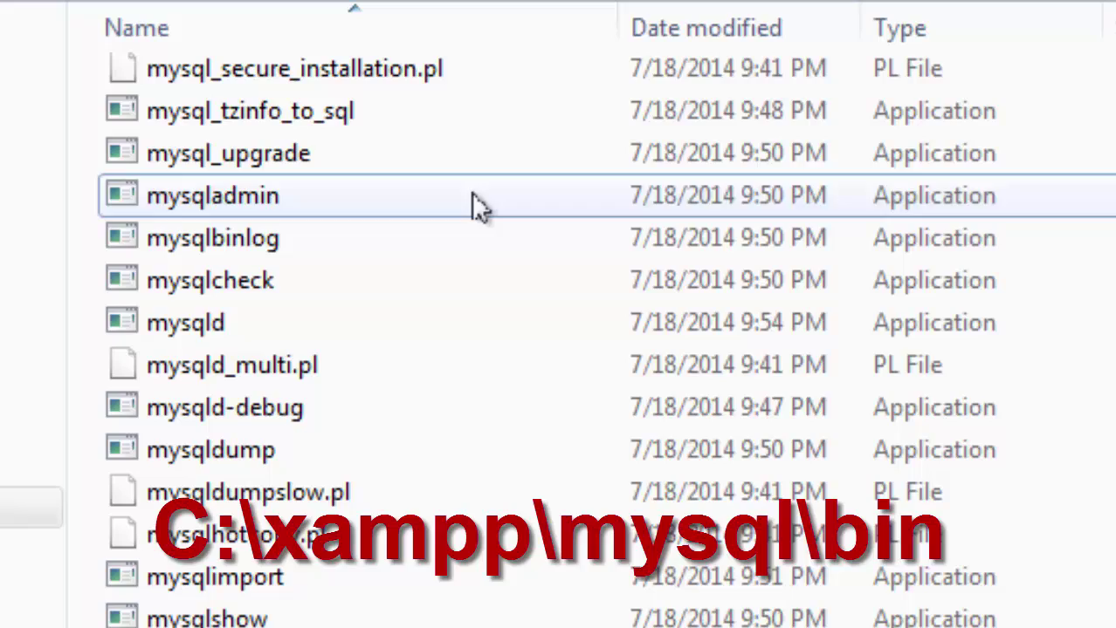
pyautogui.click(520, 223)
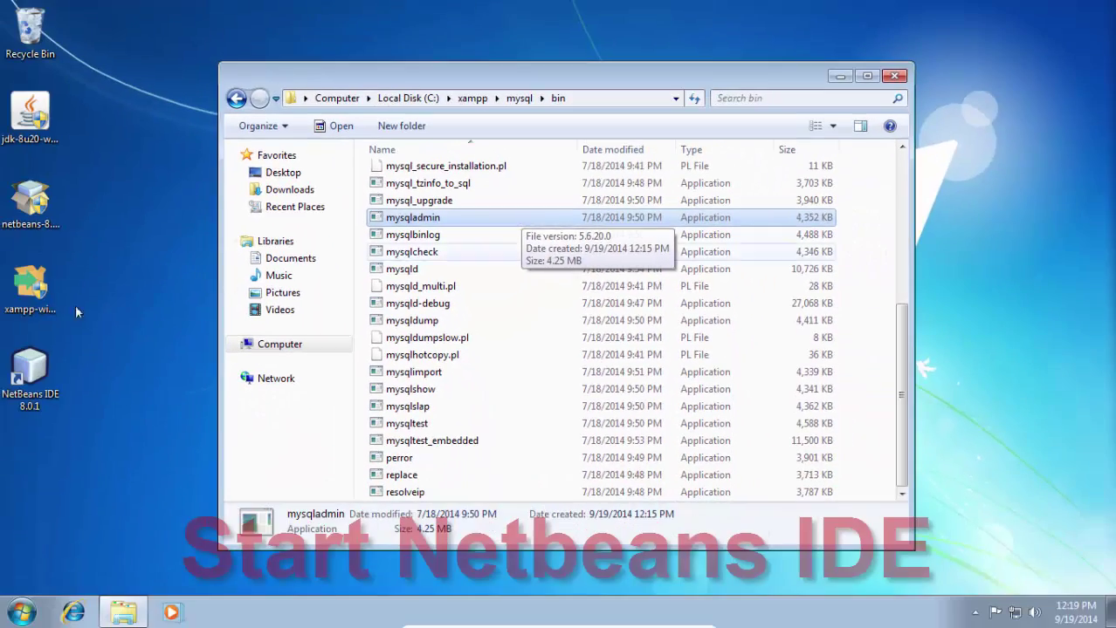
# Start NetBeans IDE 8.0.1 from the desktop and maximize its window.
pyautogui.click(31, 374)
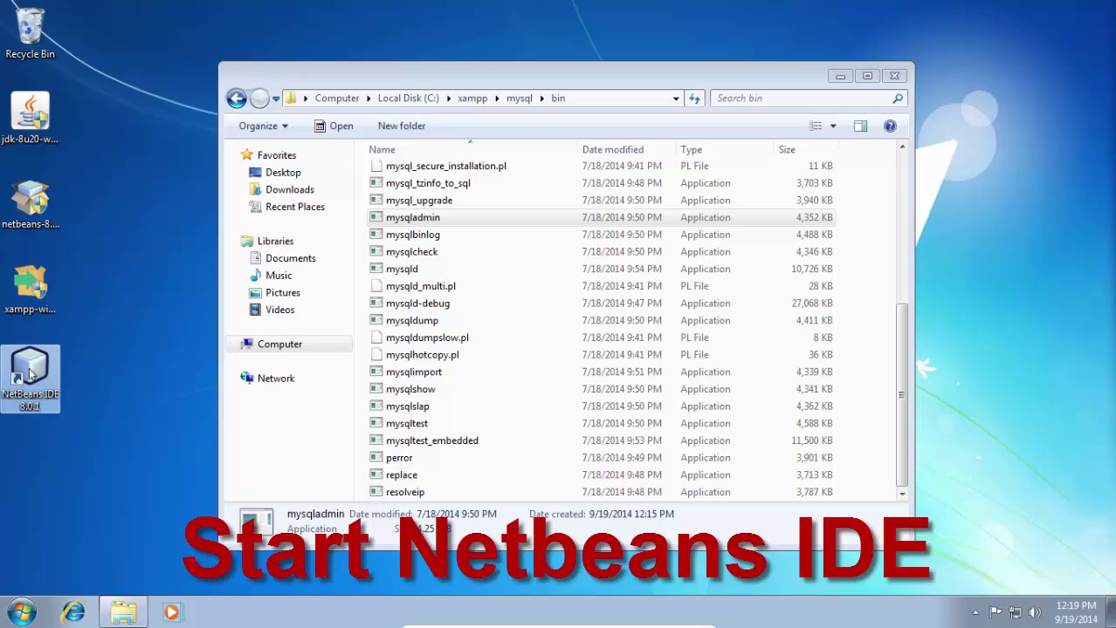
pyautogui.doubleClick(30, 373)
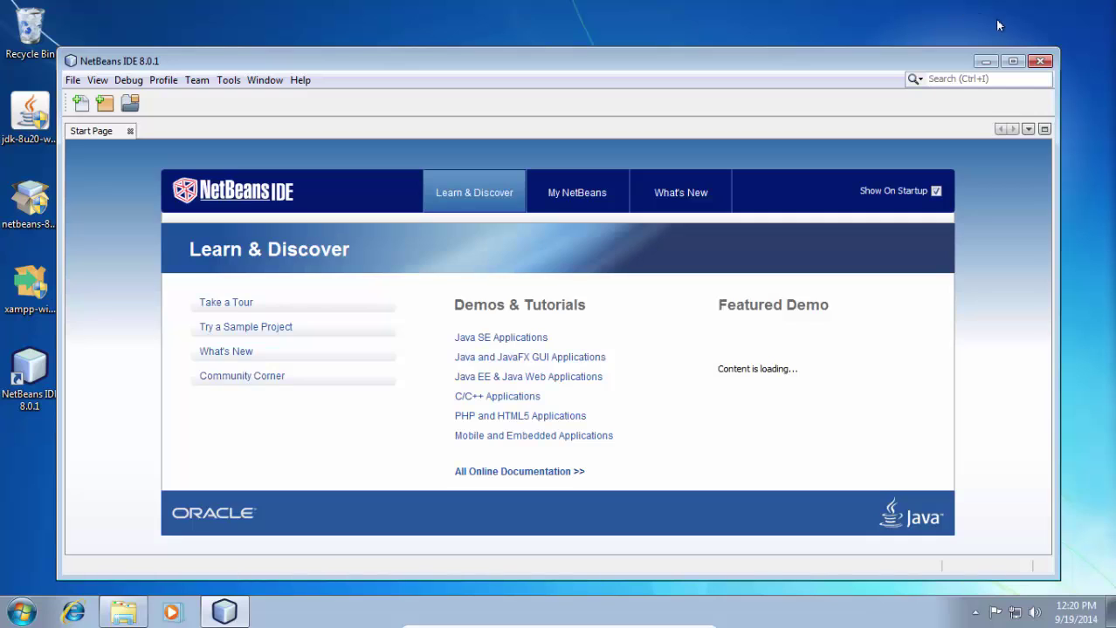
pyautogui.click(1011, 61)
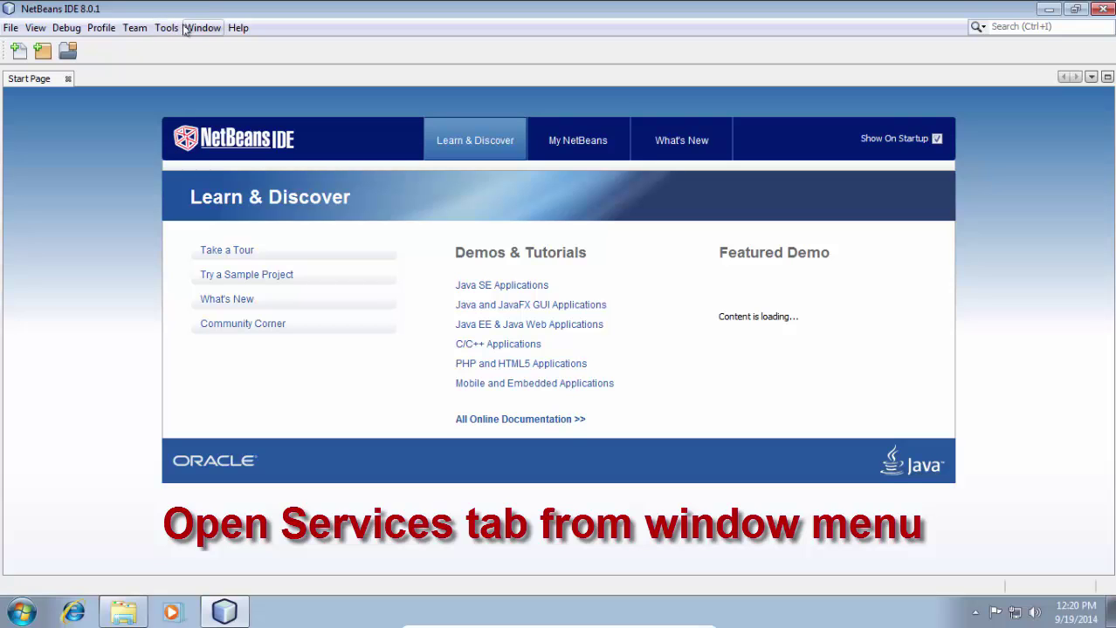
# Show the Services window and expand its Servers and Databases nodes.
pyautogui.click(185, 31)
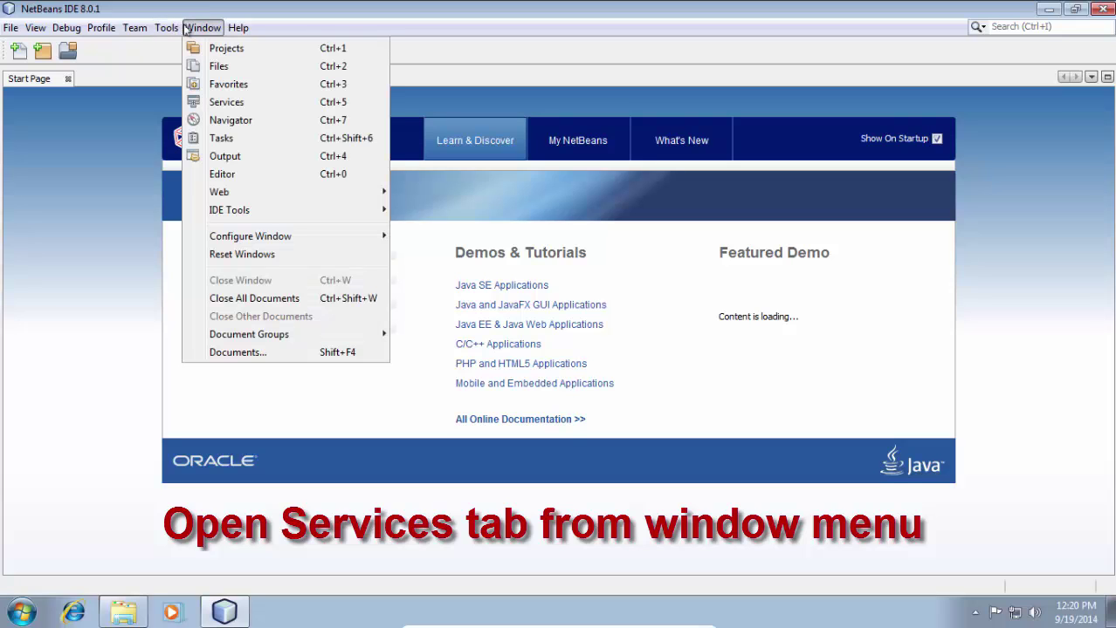
pyautogui.click(269, 105)
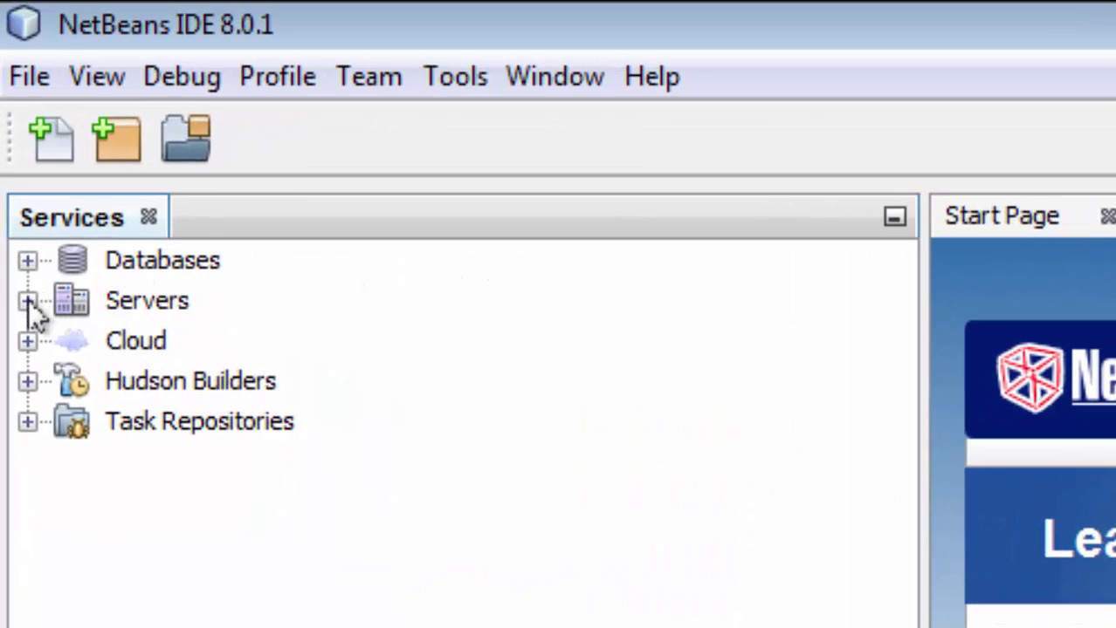
pyautogui.click(27, 300)
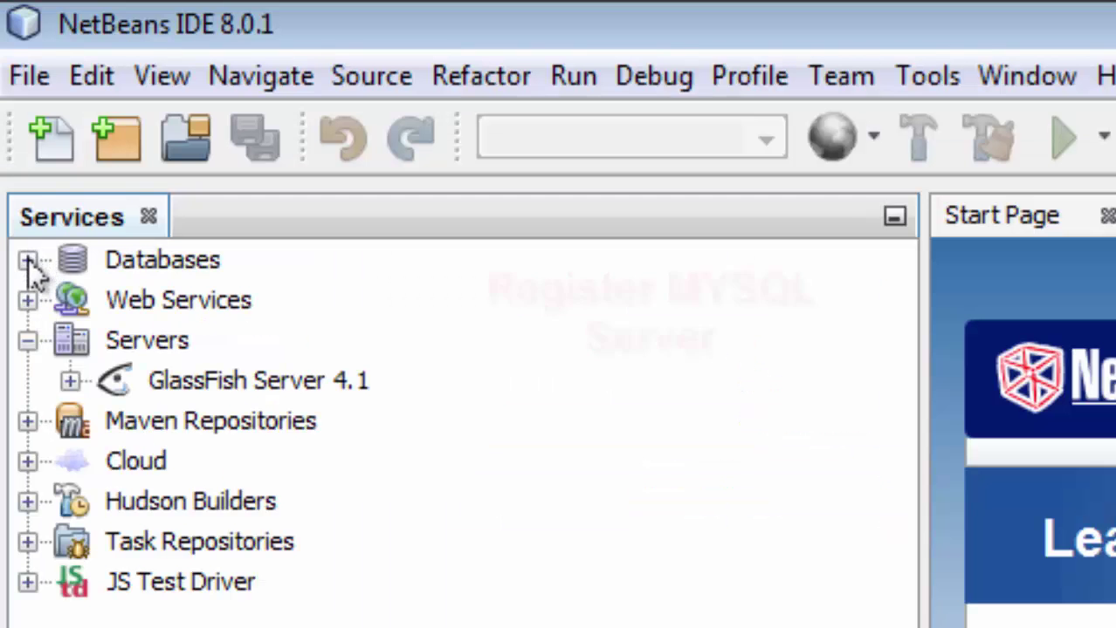
pyautogui.click(10, 95)
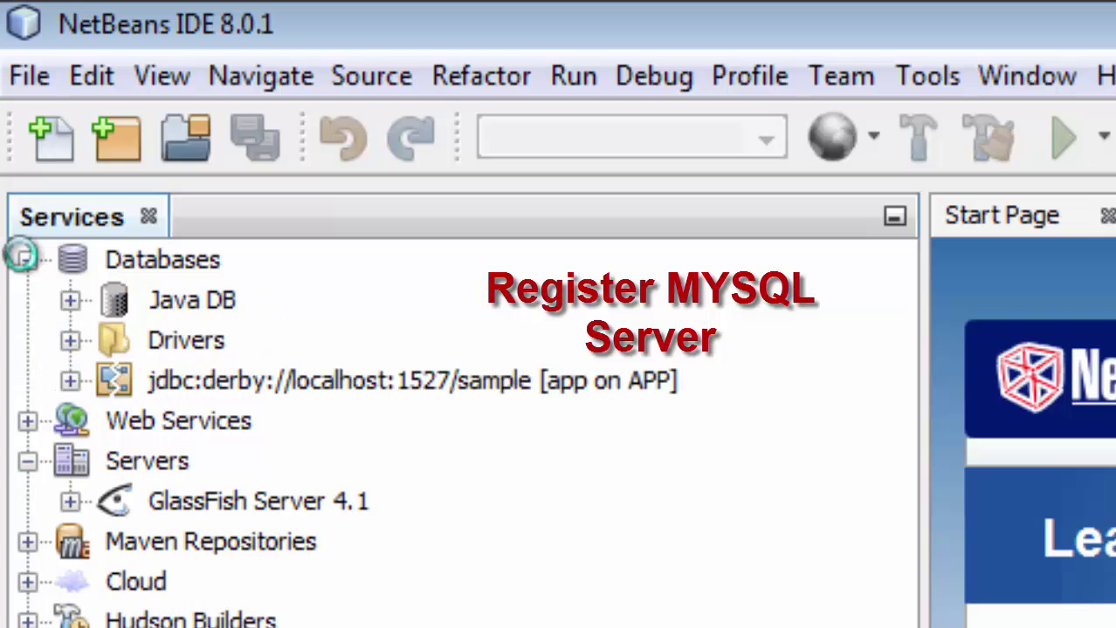
# Begin registering a MySQL server under Databases, keep the default basic properties, and show its admin properties.
pyautogui.rightClick(148, 262)
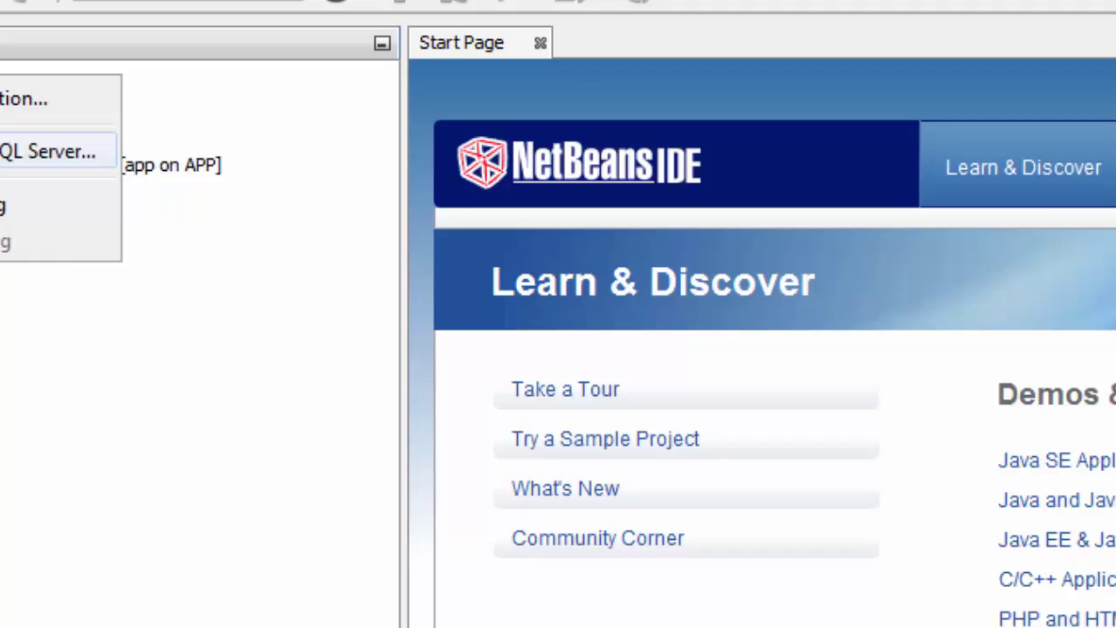
pyautogui.click(247, 365)
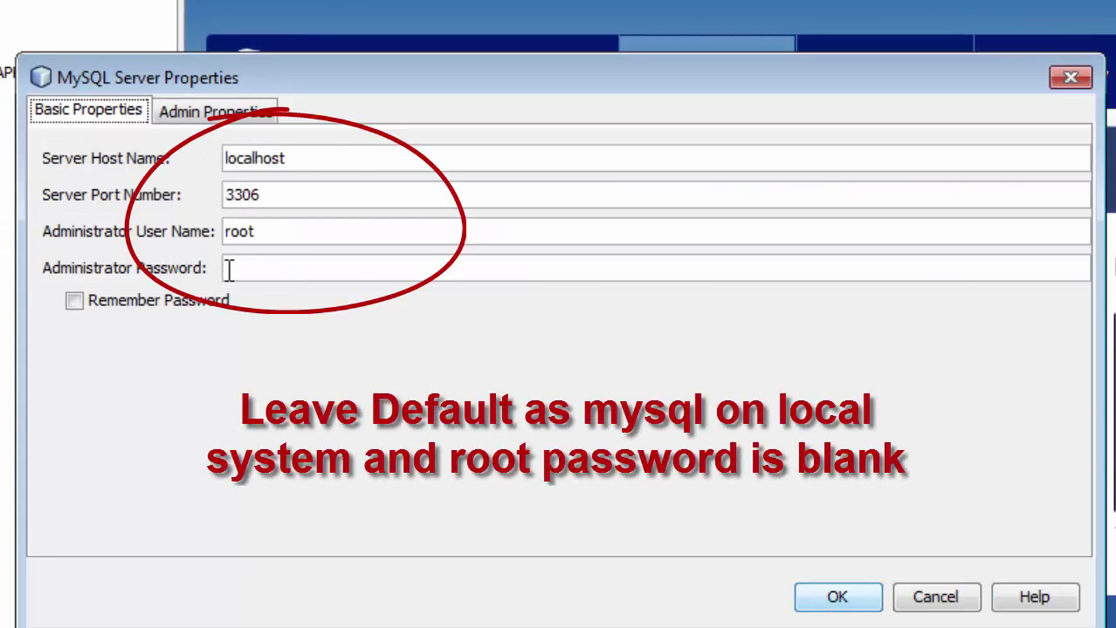
pyautogui.click(227, 119)
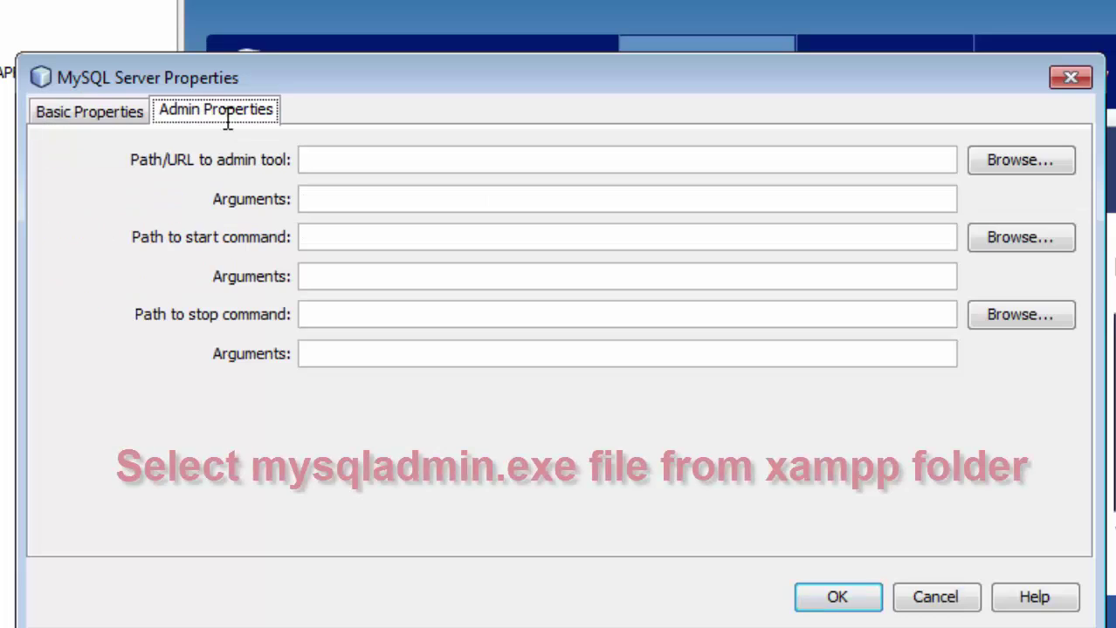
# Set the MySQL server's admin tool path to C:\xampp\mysql\bin\mysqladmin.exe by browsing to the file.
pyautogui.click(1005, 170)
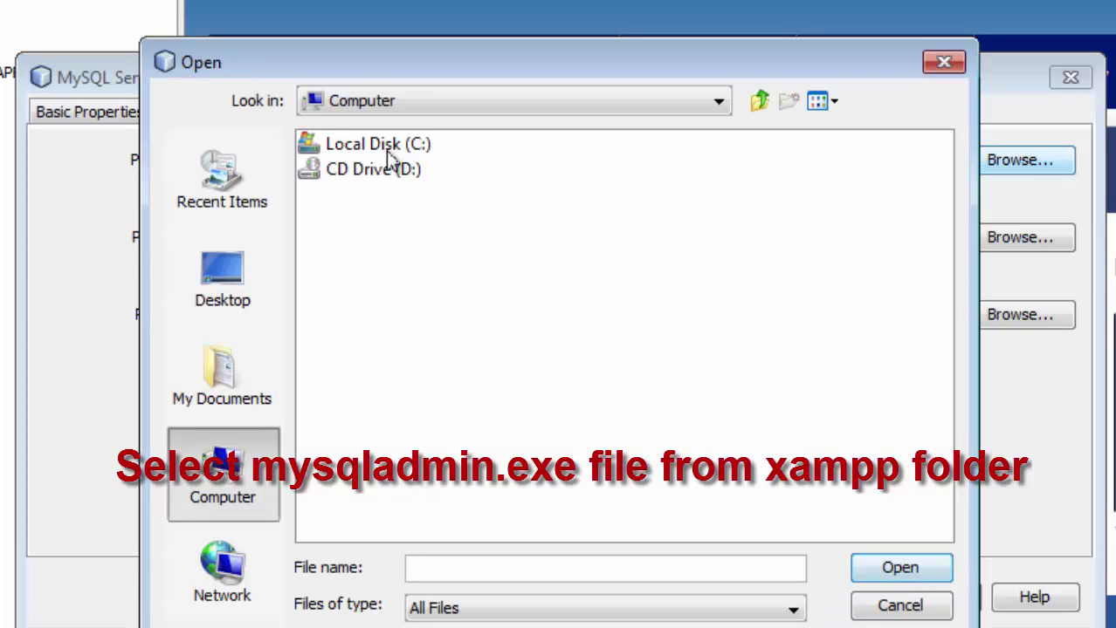
pyautogui.click(390, 154)
pyautogui.doubleClick(390, 154)
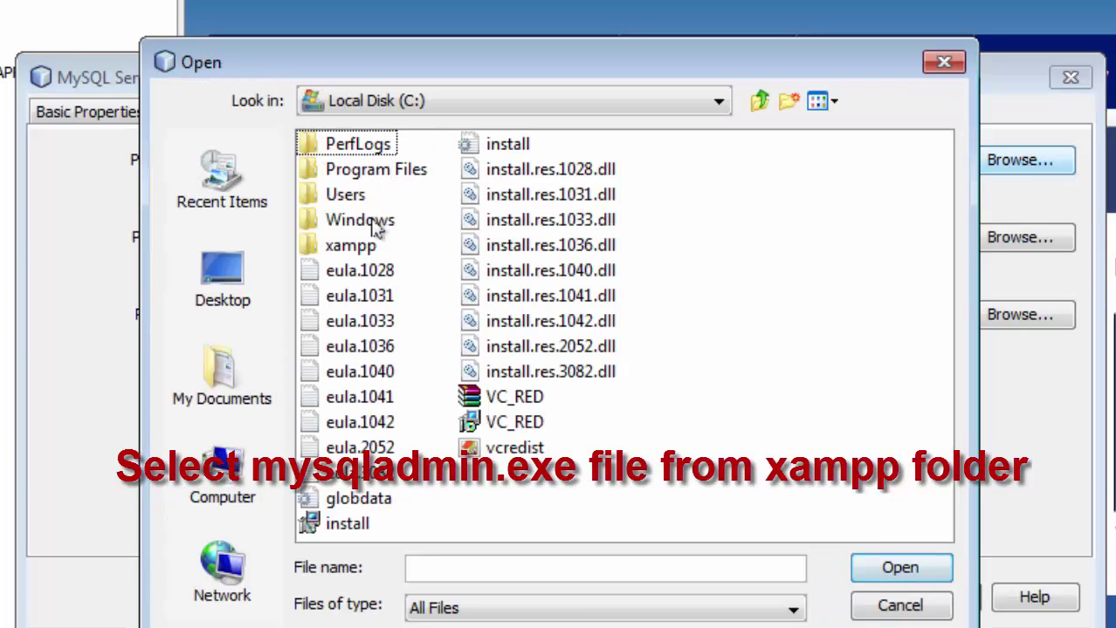
pyautogui.doubleClick(360, 247)
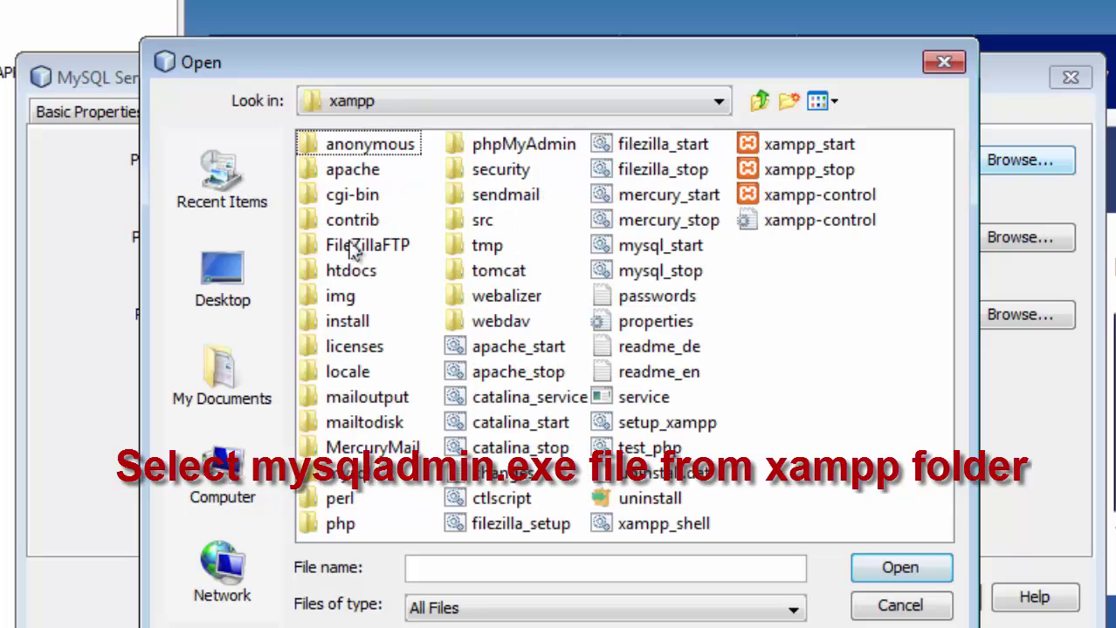
pyautogui.click(358, 480)
pyautogui.doubleClick(355, 480)
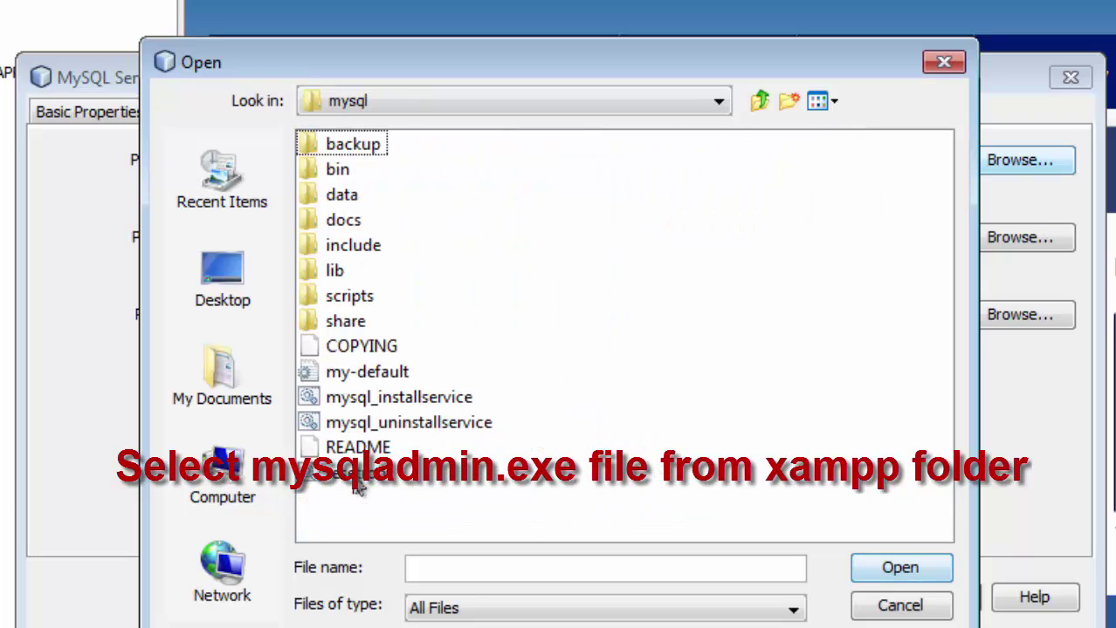
pyautogui.doubleClick(339, 171)
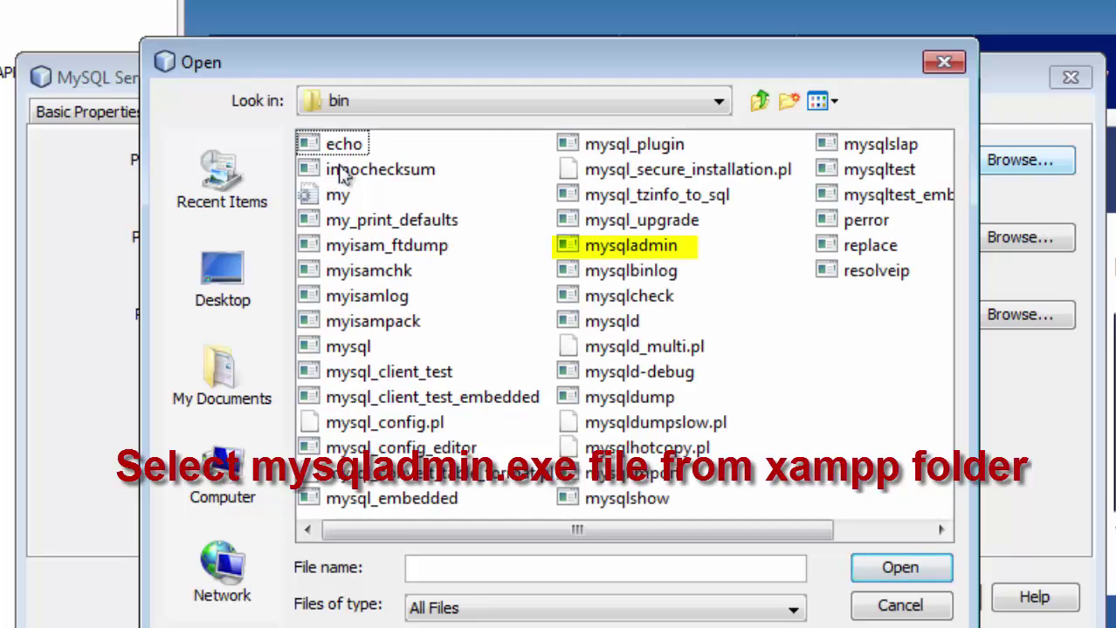
pyautogui.click(625, 247)
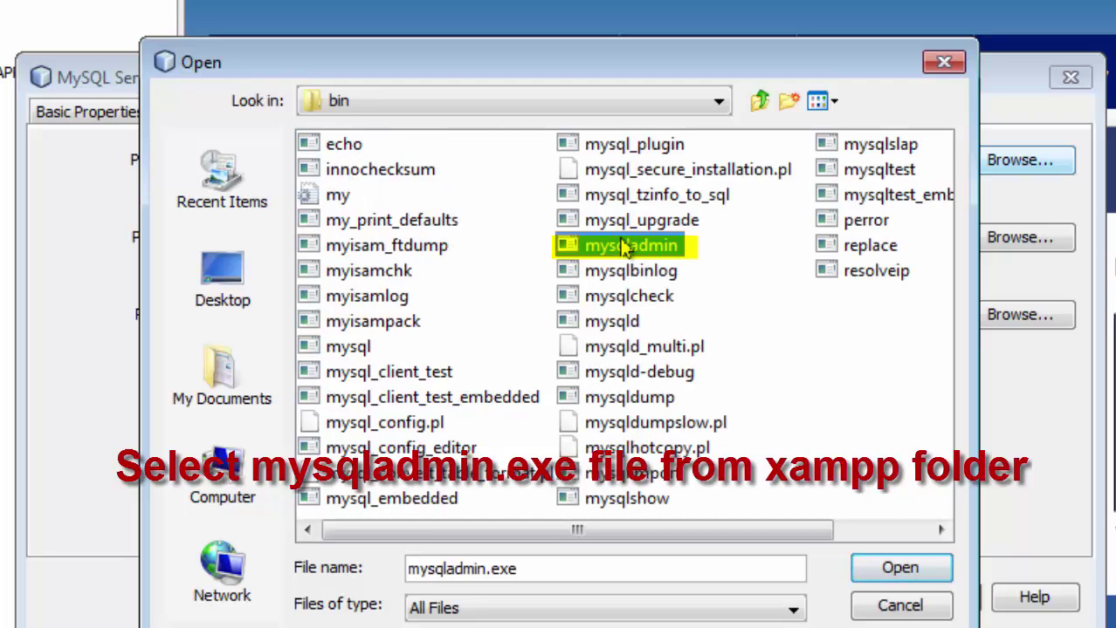
pyautogui.click(900, 569)
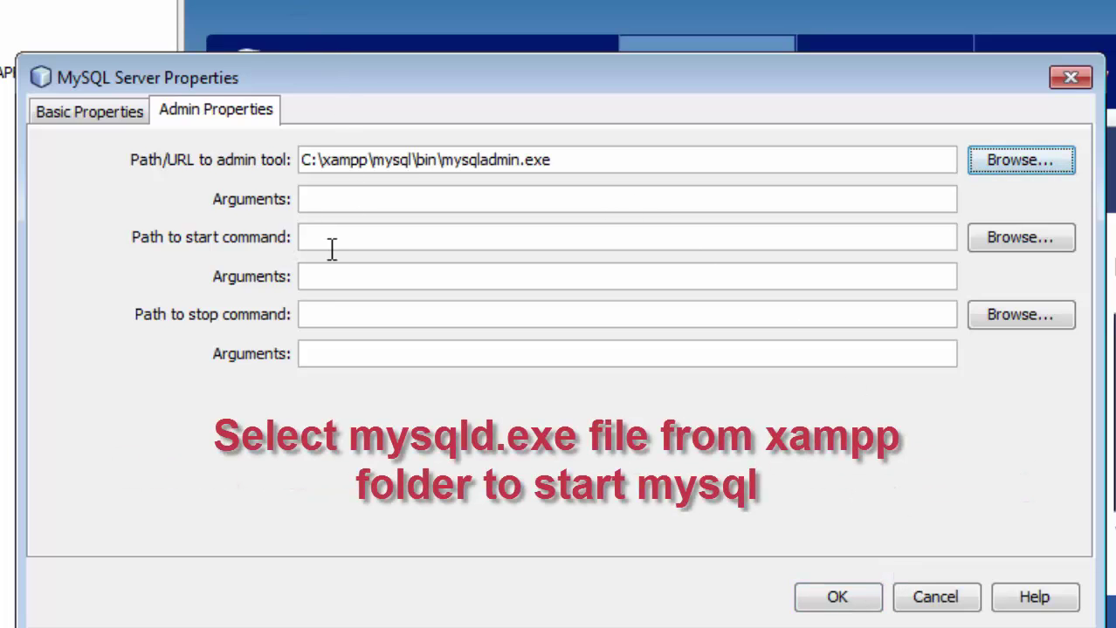
# Set the MySQL server's start command path to mysqld.exe in C:\xampp\mysql\bin.
pyautogui.click(1010, 245)
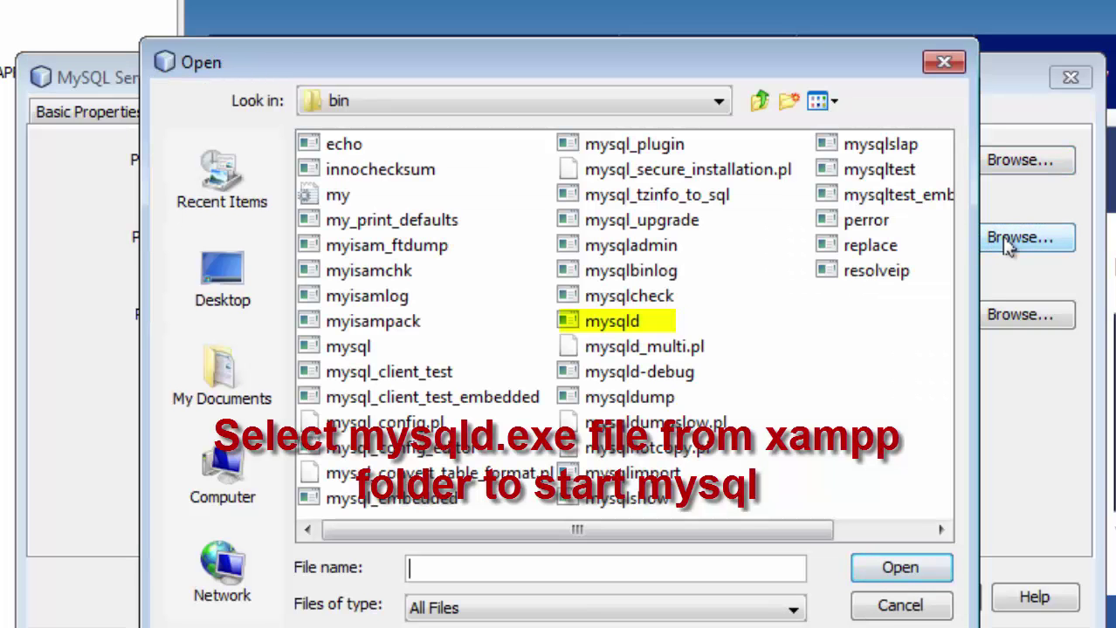
pyautogui.click(597, 323)
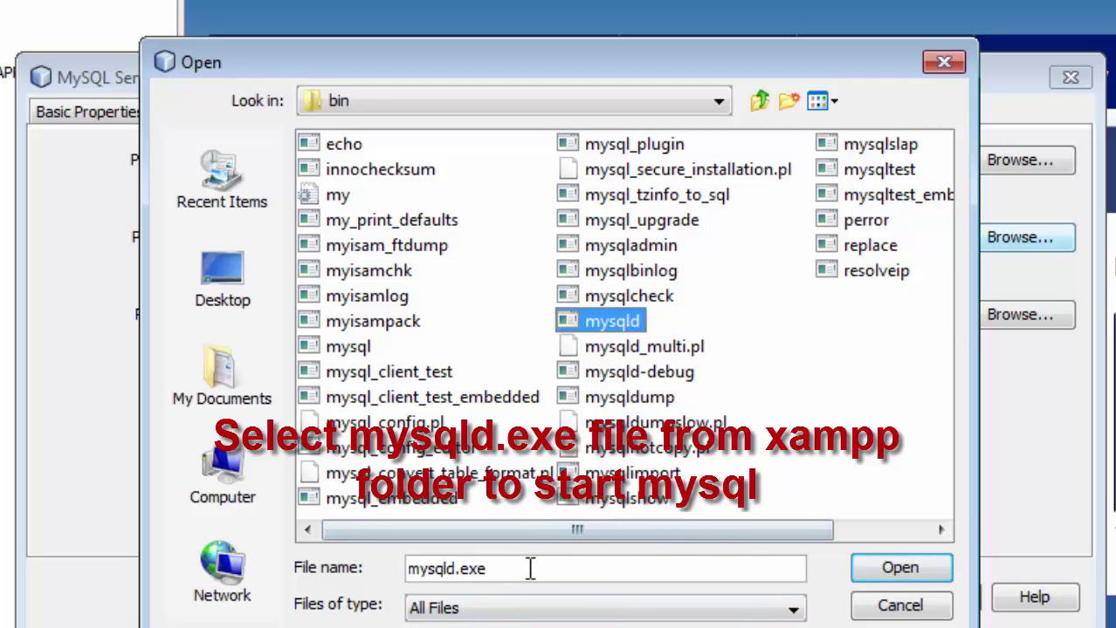
pyautogui.click(877, 561)
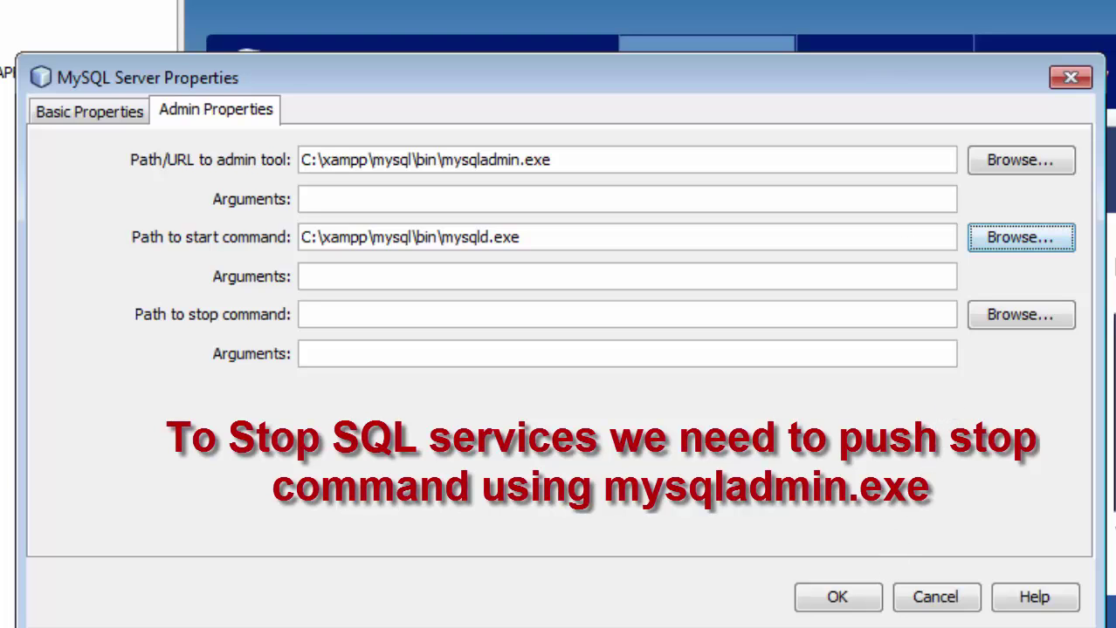
# Set the MySQL server's stop command path to mysqladmin.exe in C:\xampp\mysql\bin.
pyautogui.click(1004, 317)
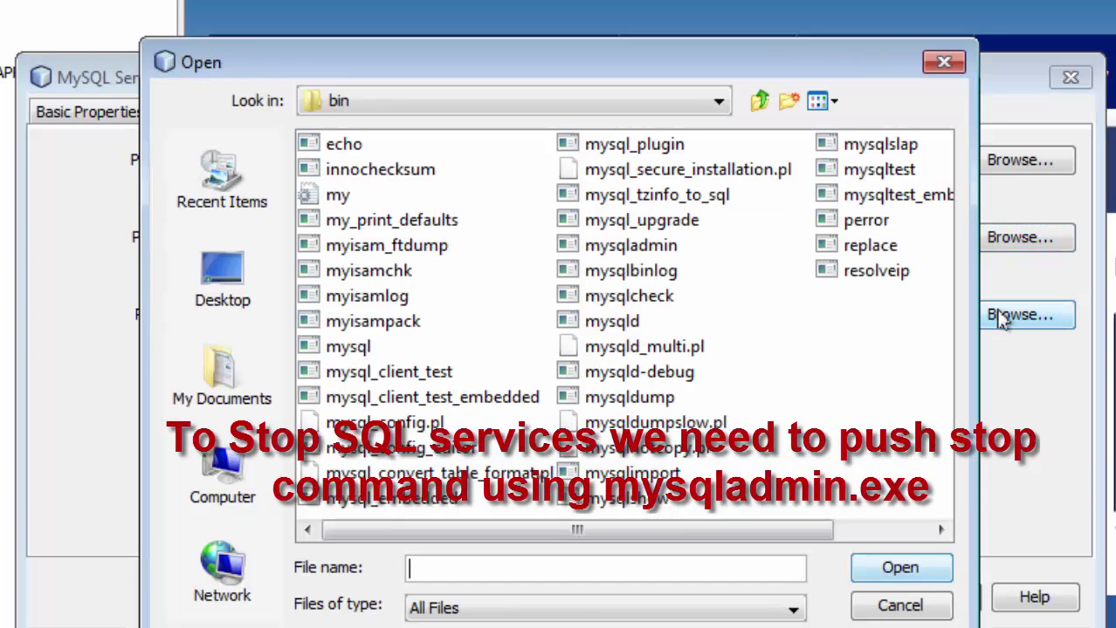
pyautogui.click(642, 248)
pyautogui.click(897, 567)
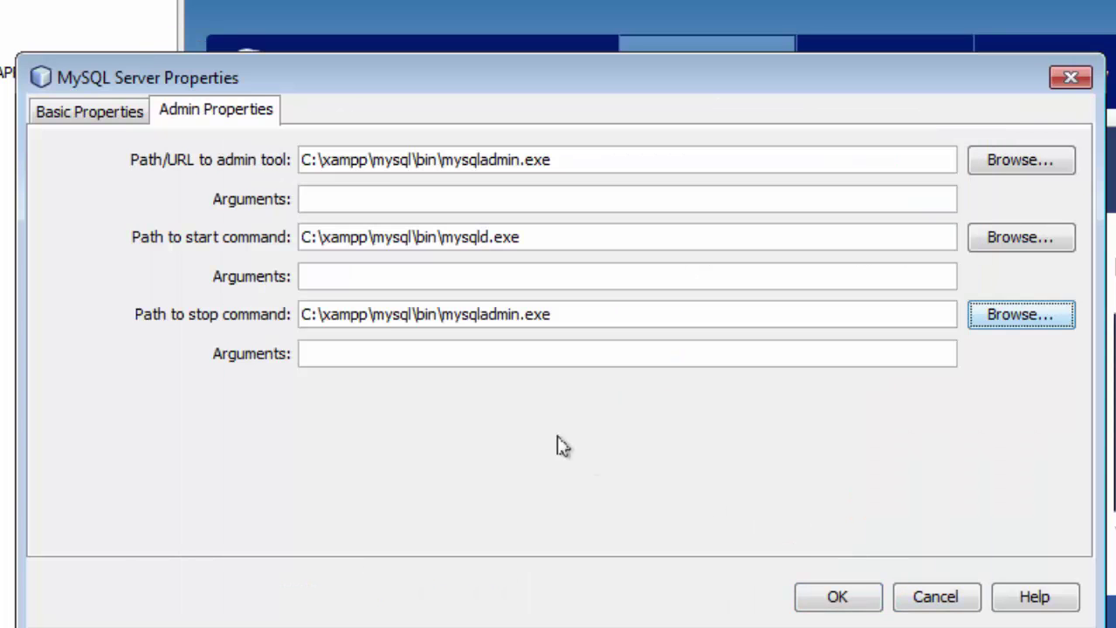
# Start editing the arguments of the MySQL server's stop command.
pyautogui.click(460, 361)
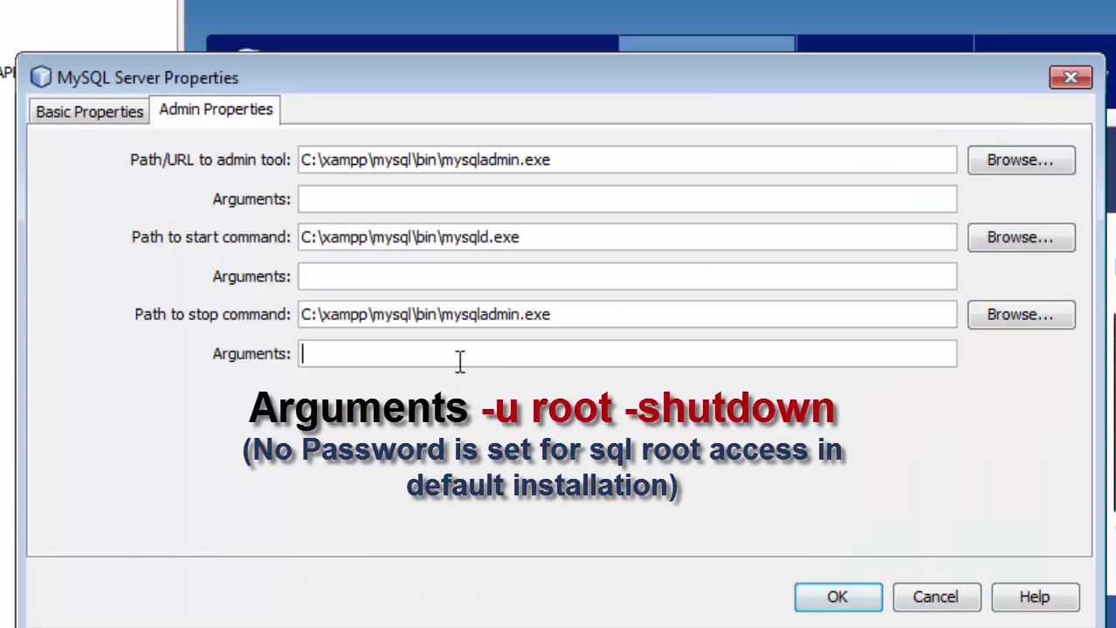